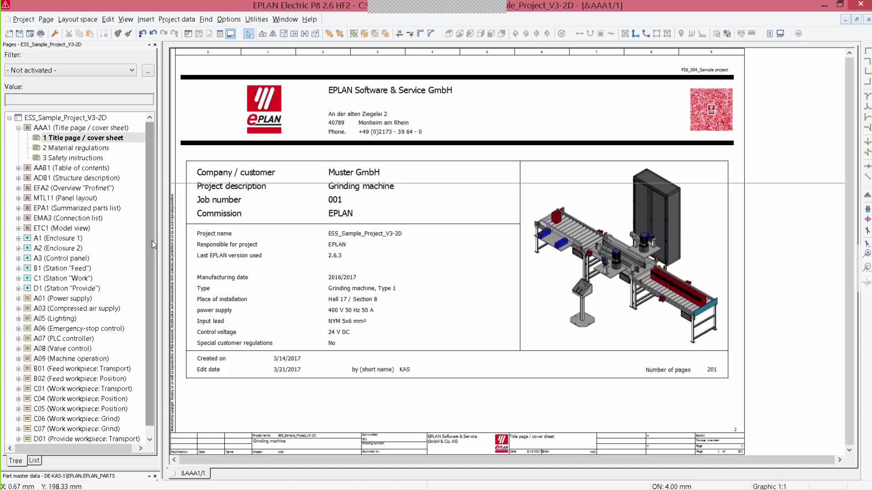
Collapse the Layout space, Devices and Part master data navigators to give the Pages navigator more height.
{"action": "scroll", "coordinate": [154, 245], "scroll_direction": "down", "scroll_amount": 1}
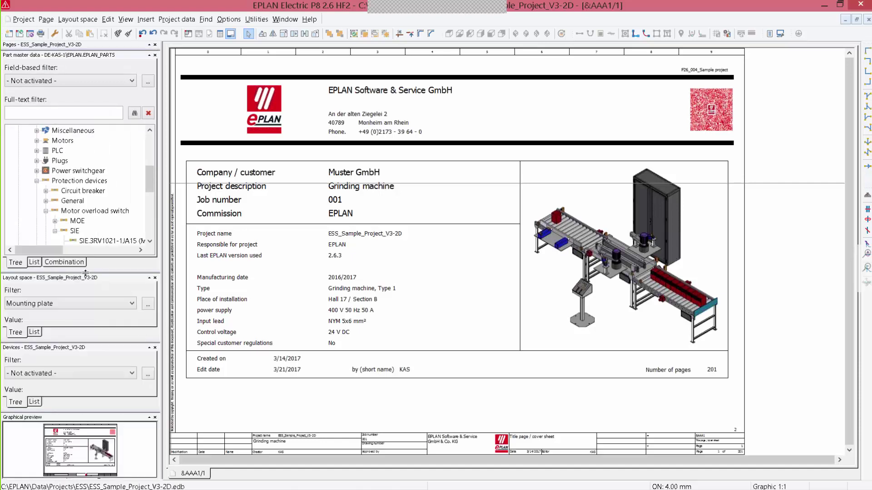
{"action": "left_click_drag", "start_coordinate": [89, 273], "coordinate": [89, 392]}
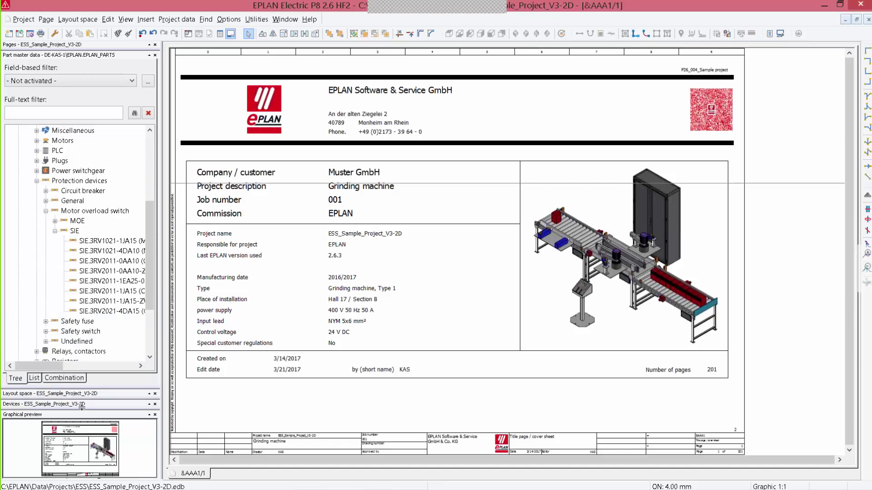
{"action": "left_click_drag", "start_coordinate": [84, 48], "coordinate": [105, 362]}
{"action": "left_click_drag", "start_coordinate": [149, 245], "coordinate": [147, 214]}
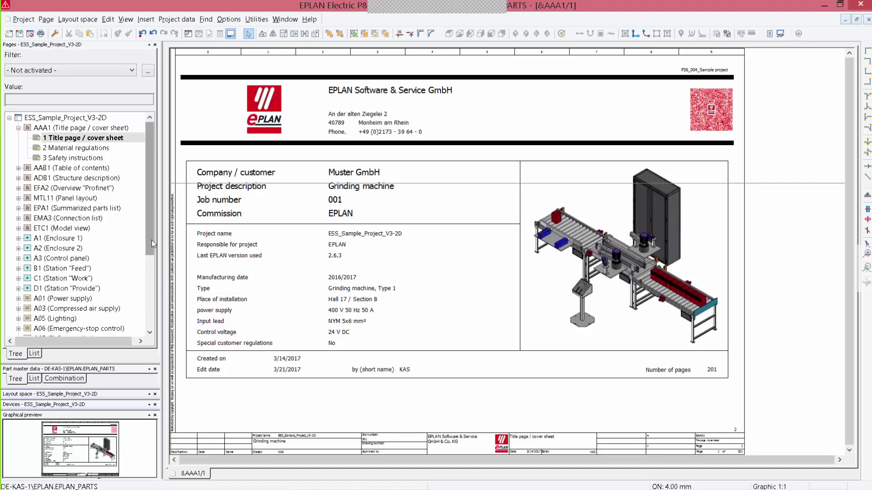
Open the empty page 2 Actuator control of E01 (Transport) from its page preview.
{"action": "scroll", "coordinate": [153, 247], "scroll_direction": "down", "scroll_amount": 4}
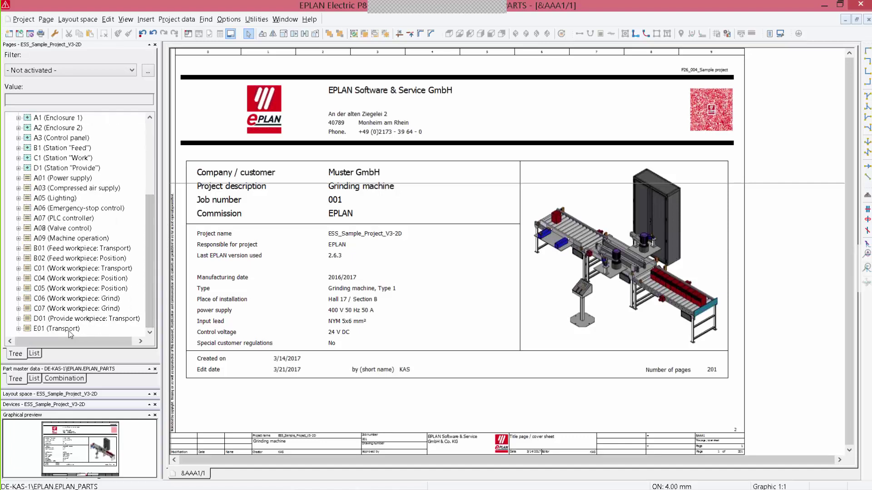
{"action": "left_click", "coordinate": [70, 330]}
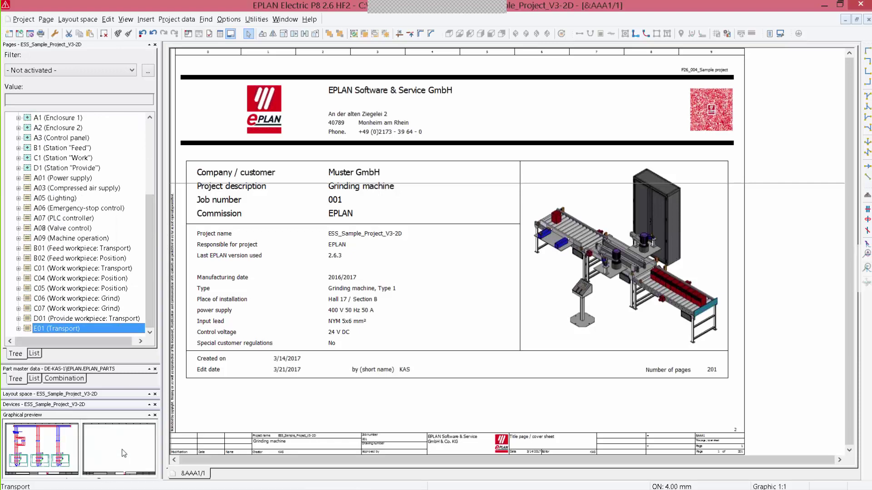
{"action": "left_click", "coordinate": [124, 454]}
{"action": "double_click", "coordinate": [124, 453]}
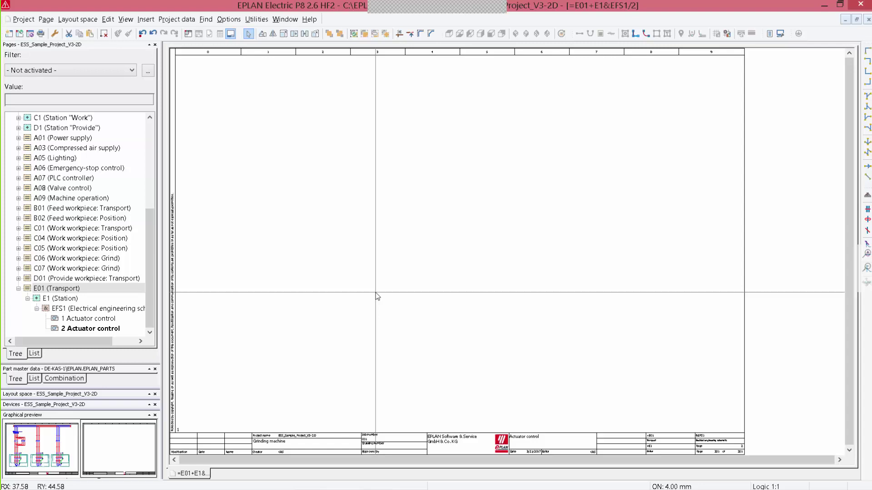
Examine the Protection device symbols of the IEC_symbol library in the symbol selection, without inserting one.
{"action": "key", "text": "Insert"}
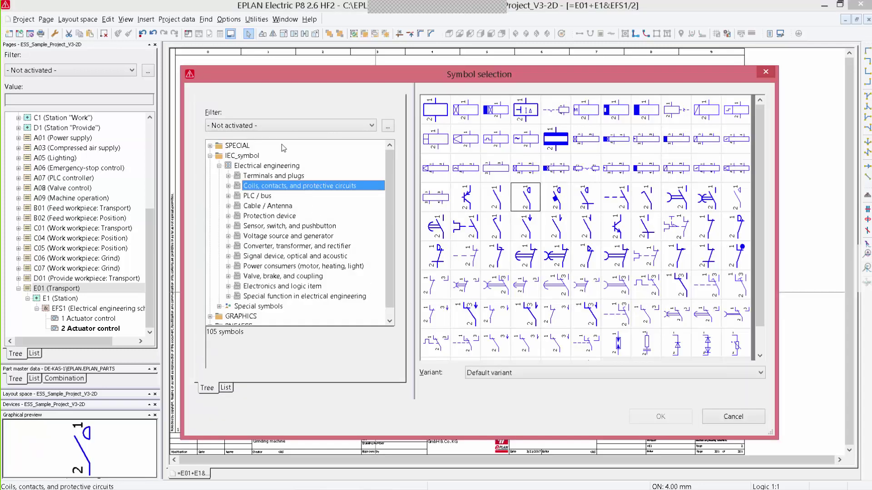
{"action": "left_click", "coordinate": [268, 218]}
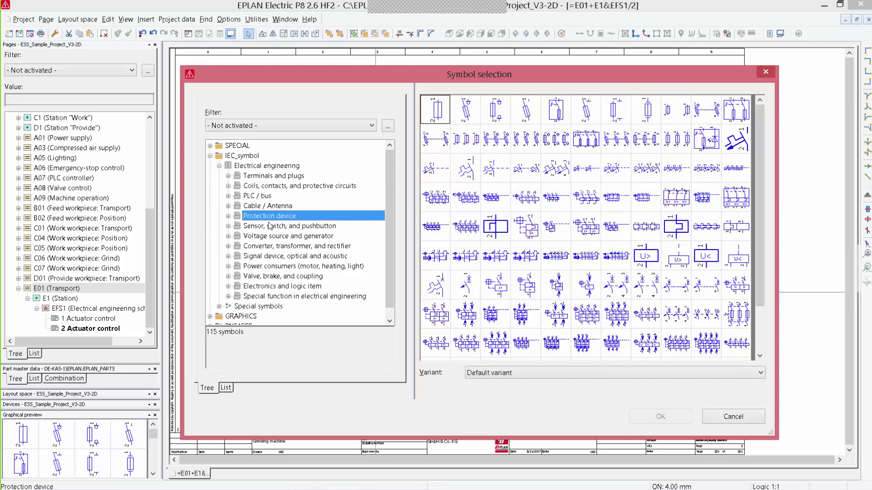
{"action": "left_click", "coordinate": [728, 418]}
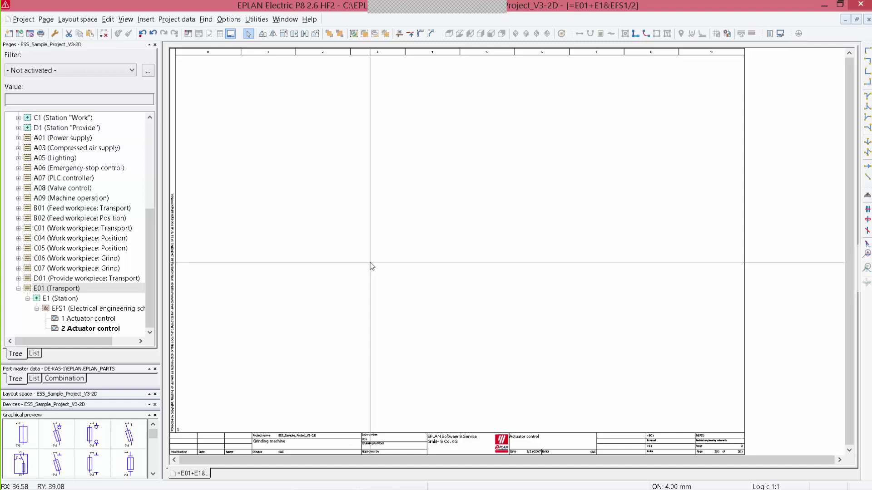
Load the window macro 2_1] MOTOR_MODUL.ema in Variant A for placement on the page.
{"action": "right_click", "coordinate": [349, 173]}
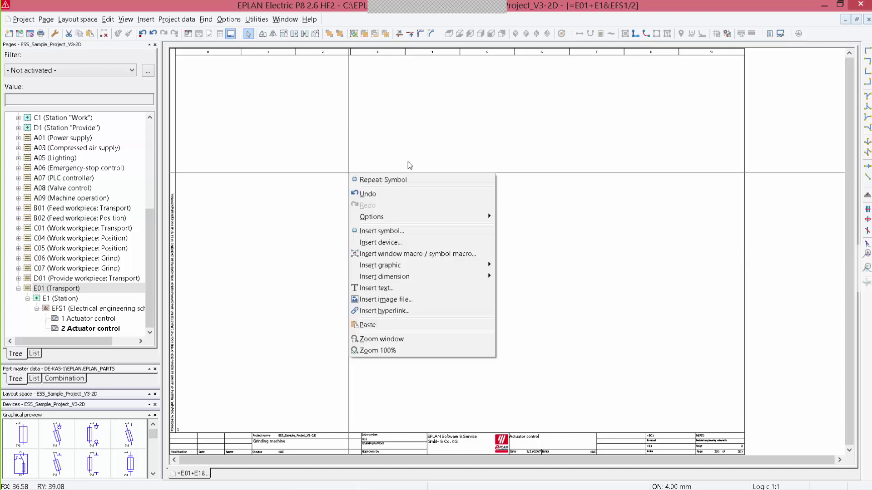
{"action": "left_click", "coordinate": [414, 255]}
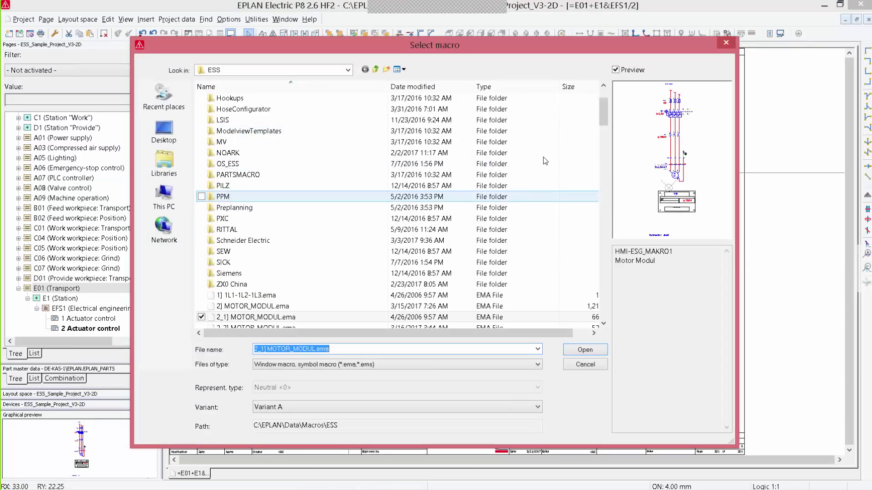
{"action": "left_click", "coordinate": [574, 351]}
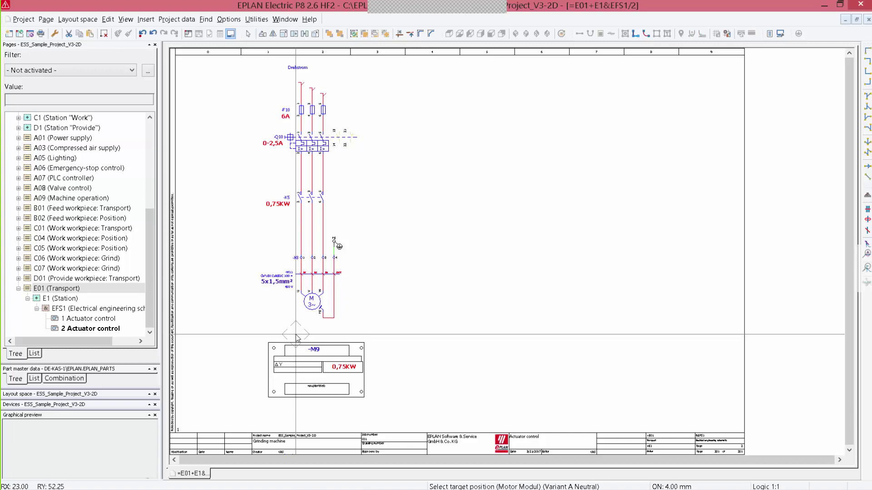
Preview the circuit variants of the Motor Modul macro through to Variant H and return to Variant A.
{"action": "key", "text": "Tab"}
{"action": "key", "text": "Tab"}
{"action": "key", "text": "Tab"}
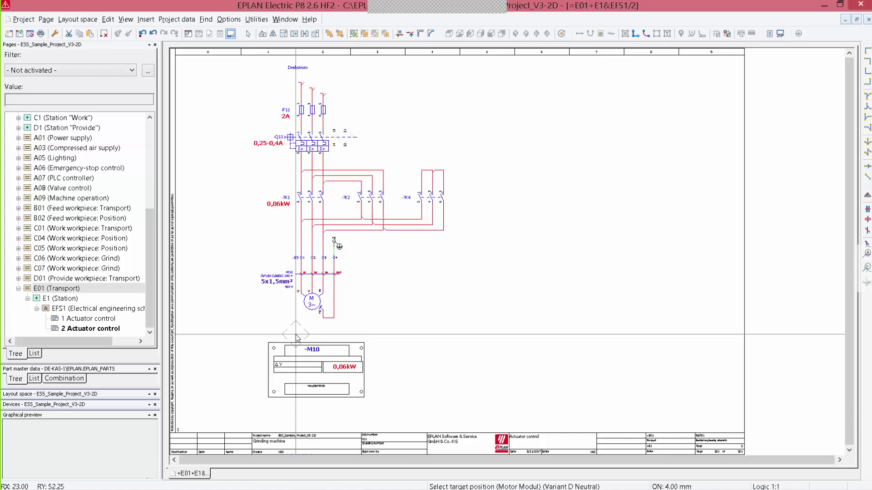
{"action": "key", "text": "Tab"}
{"action": "key", "text": "Tab"}
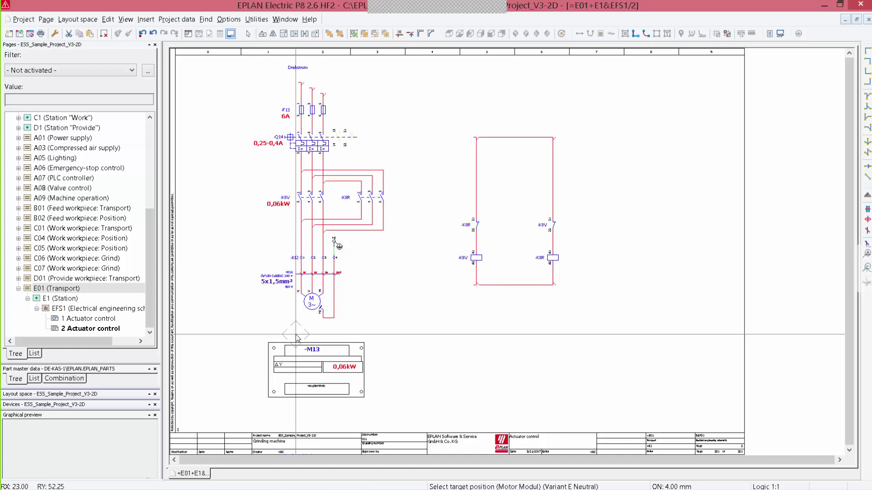
{"action": "key", "text": "Tab"}
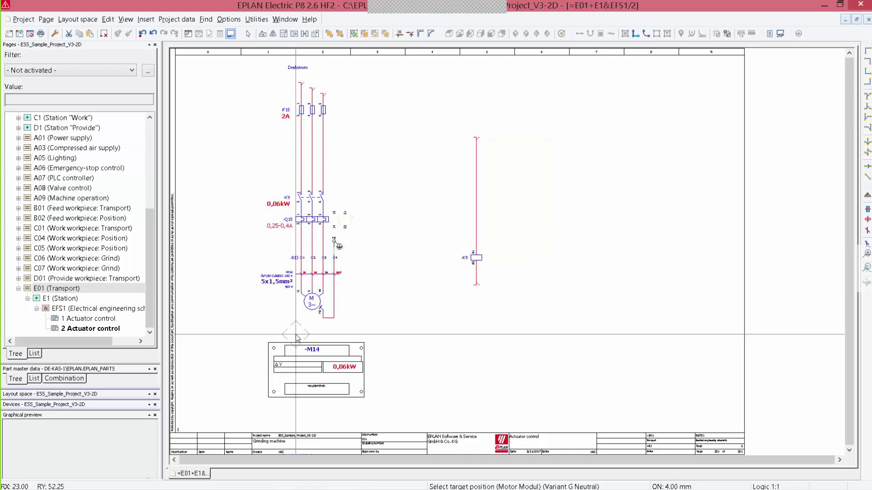
{"action": "key", "text": "Tab"}
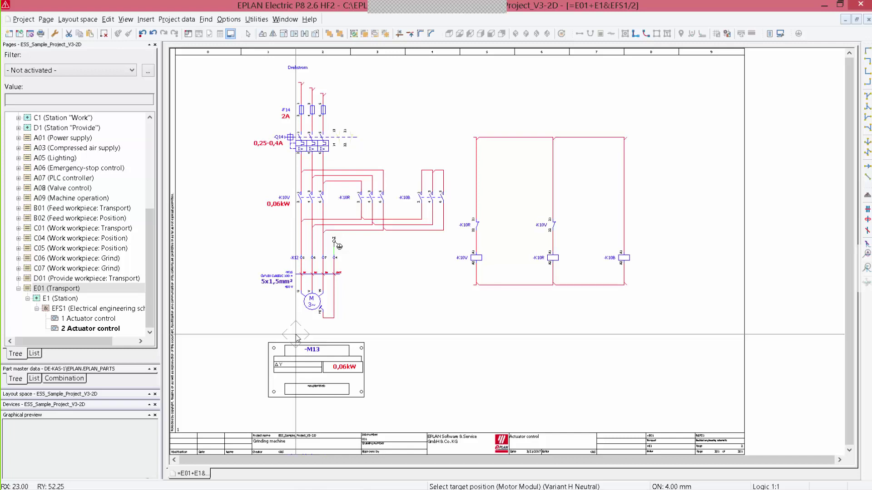
{"action": "key", "text": "Tab"}
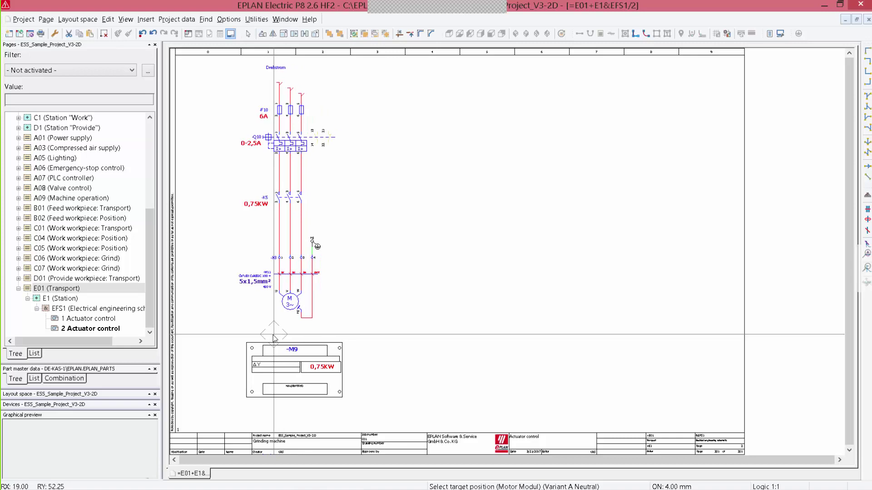
Place Motor Modul Variant A near page column 1 at RX 19, RY 52.25 with the Drehstrom value set 2,2.
{"action": "left_click", "coordinate": [274, 337]}
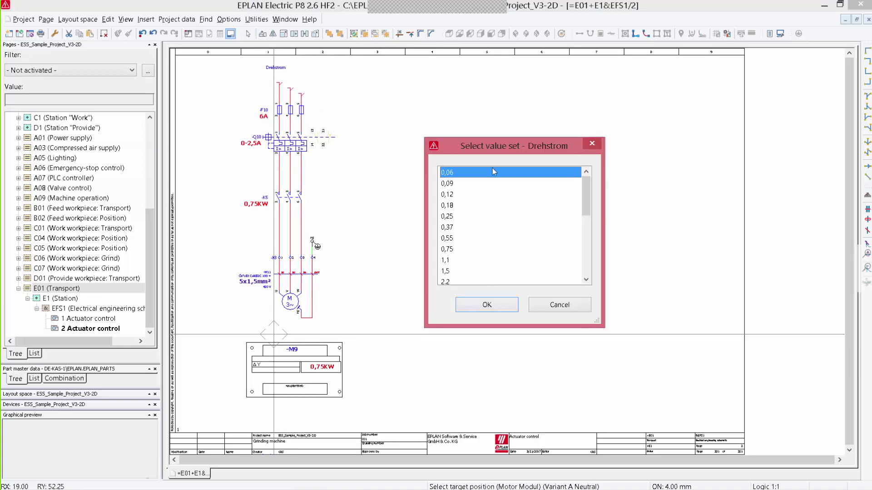
{"action": "scroll", "coordinate": [494, 234], "scroll_direction": "down", "scroll_amount": 1}
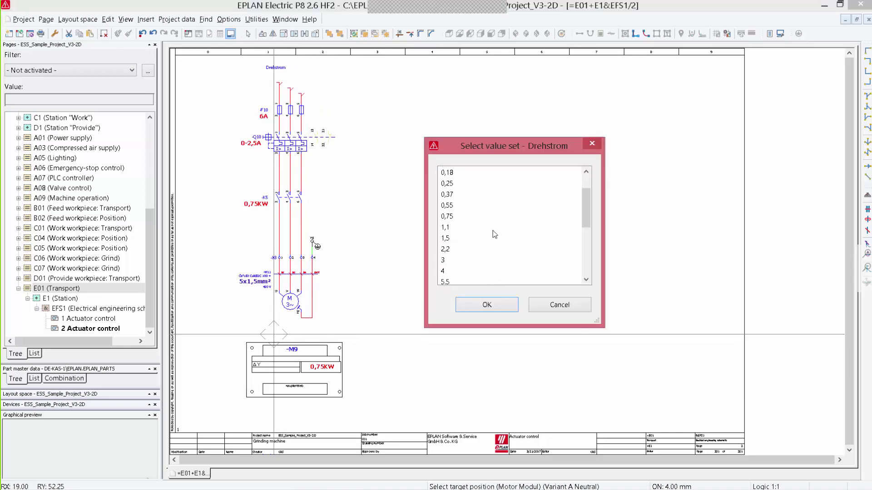
{"action": "left_click", "coordinate": [467, 217]}
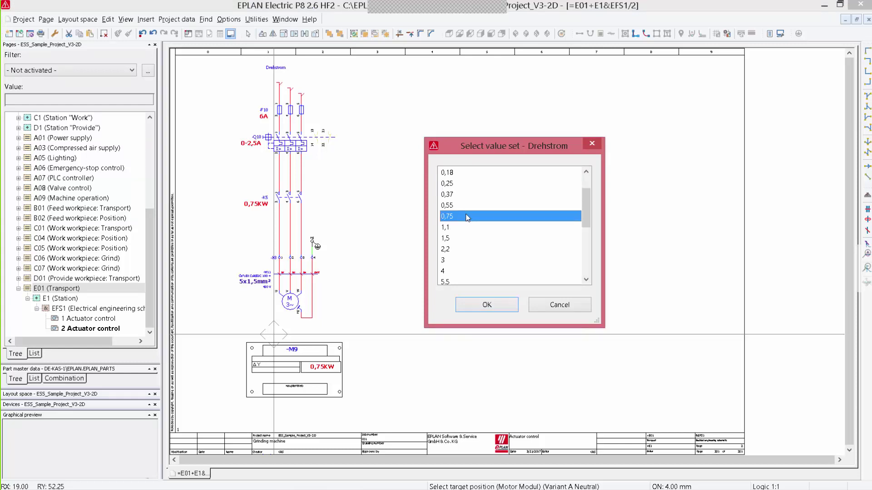
{"action": "left_click", "coordinate": [458, 249]}
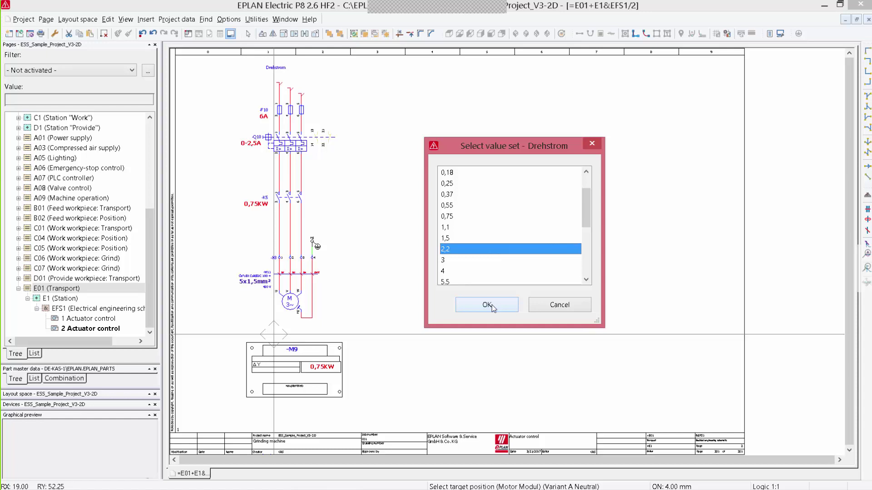
{"action": "left_click", "coordinate": [492, 306]}
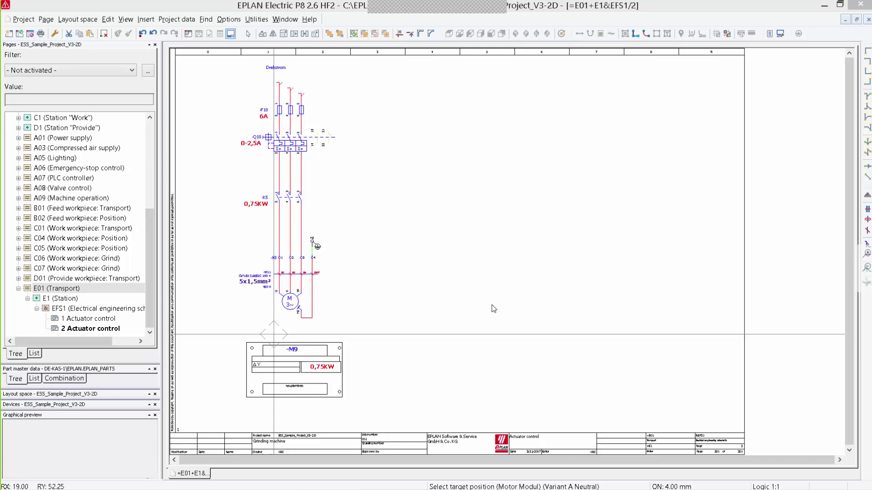
{"action": "left_click", "coordinate": [523, 363]}
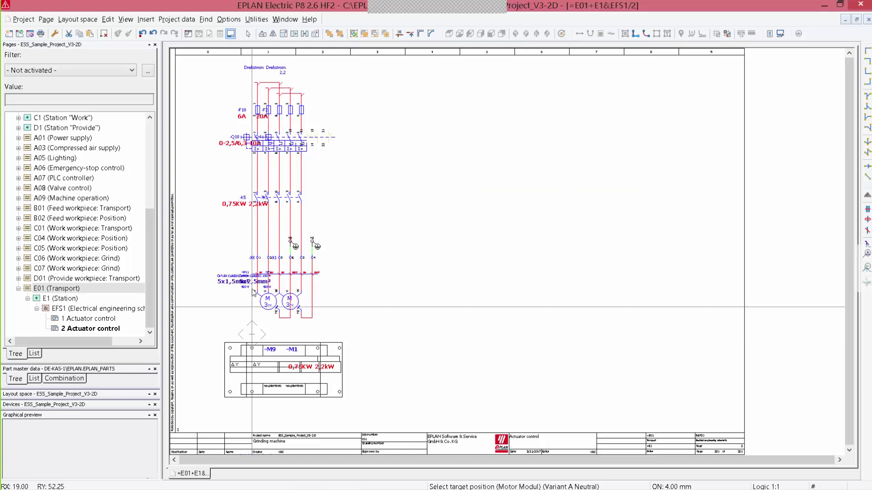
Place Motor Modul Variant C near page column 3 at RX 42, RY 52.25 with the Drehstrom value set 7,5.
{"action": "key", "text": "Tab"}
{"action": "key", "text": "Tab"}
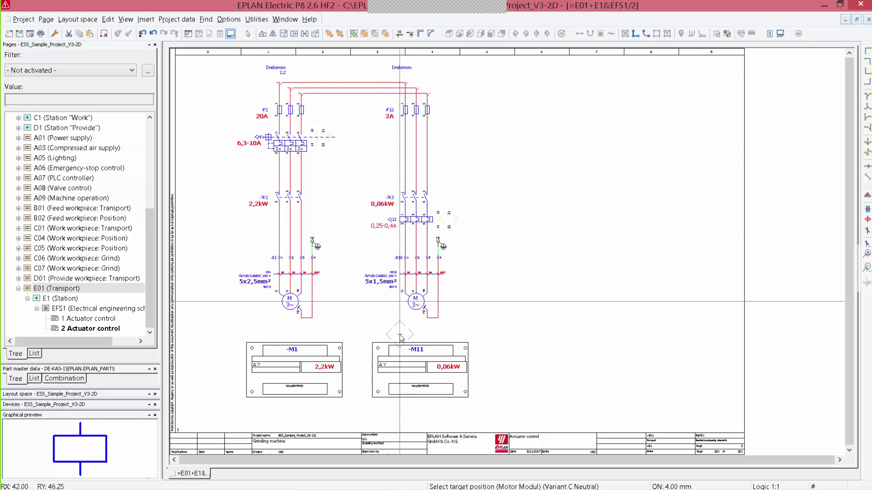
{"action": "left_click", "coordinate": [399, 307]}
{"action": "scroll", "coordinate": [457, 273], "scroll_direction": "up", "scroll_amount": 1}
{"action": "left_click", "coordinate": [454, 260]}
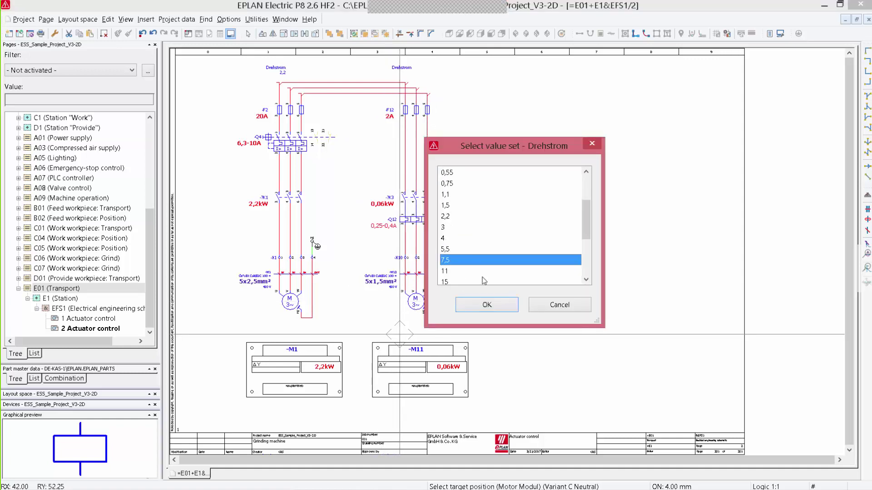
{"action": "left_click", "coordinate": [487, 304]}
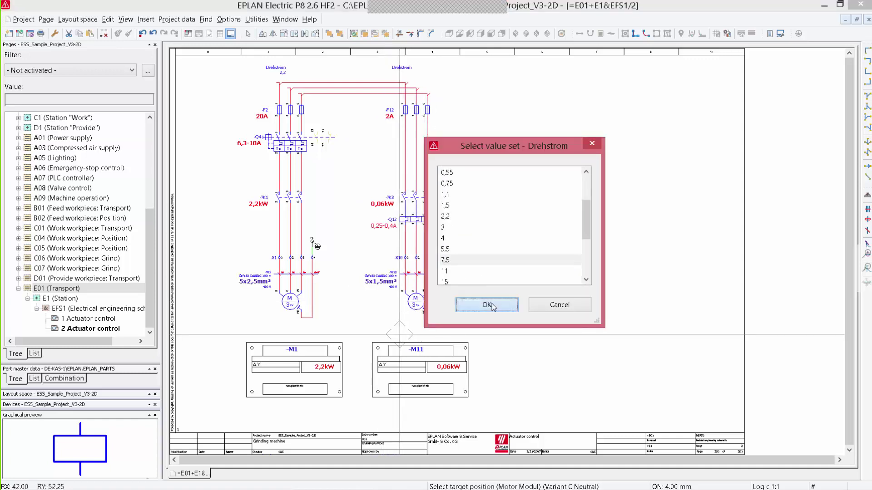
Place a second Motor Modul Variant C between page columns 5 and 6 with the Drehstrom value set 0,75.
{"action": "left_click", "coordinate": [519, 335]}
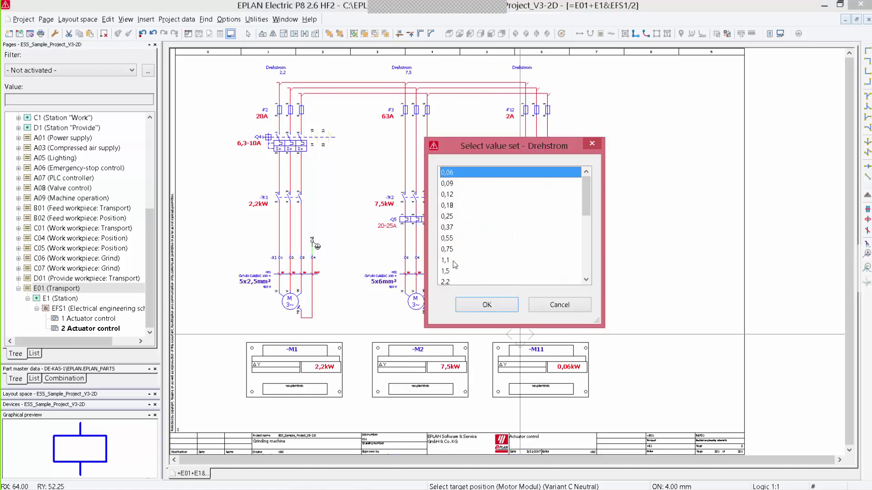
{"action": "left_click", "coordinate": [451, 251]}
{"action": "left_click", "coordinate": [491, 304]}
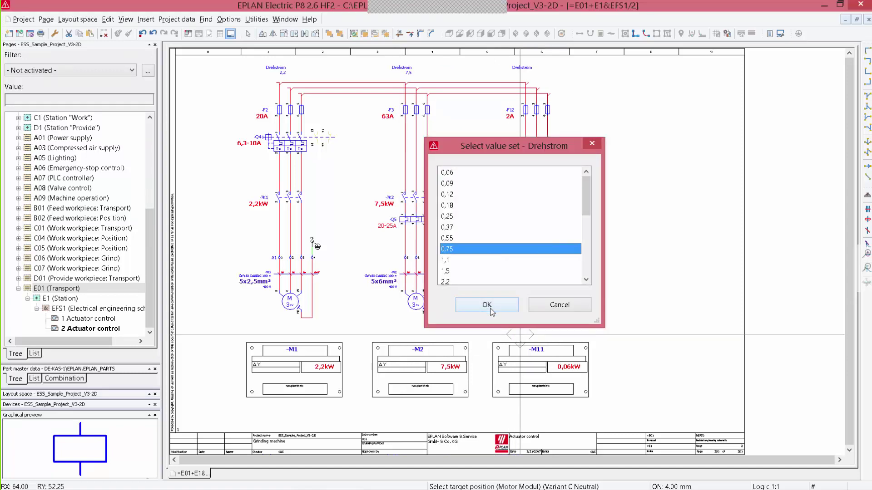
Place a third Motor Modul Variant C at page column 8 with the Drehstrom value set 7,5 and end the insertion.
{"action": "left_click", "coordinate": [650, 336]}
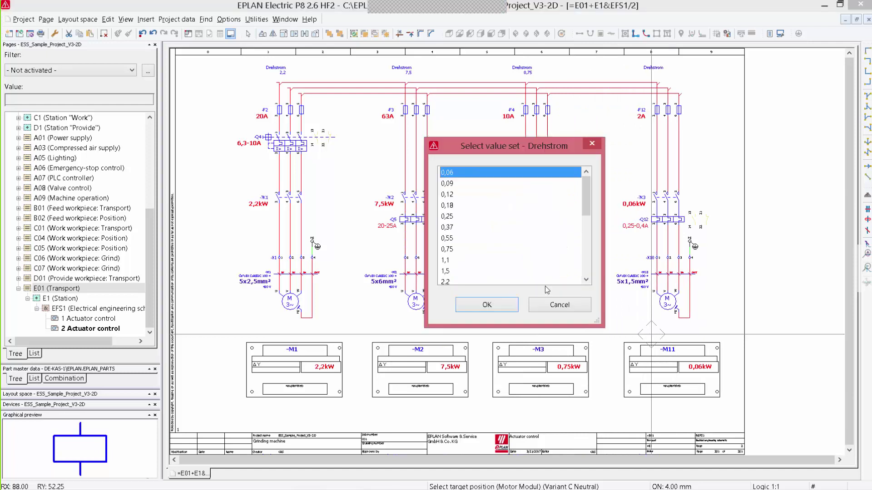
{"action": "scroll", "coordinate": [460, 226], "scroll_direction": "down", "scroll_amount": 3}
{"action": "left_click", "coordinate": [454, 227]}
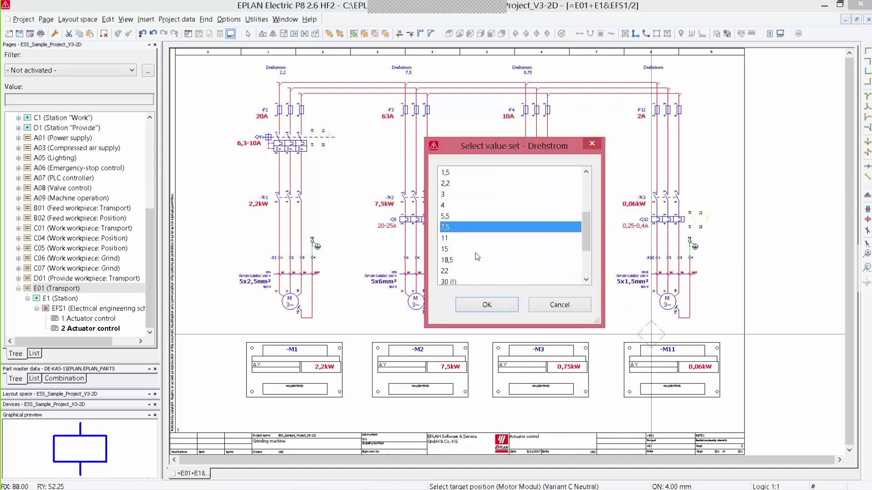
{"action": "left_click", "coordinate": [495, 304]}
{"action": "left_click", "coordinate": [633, 349]}
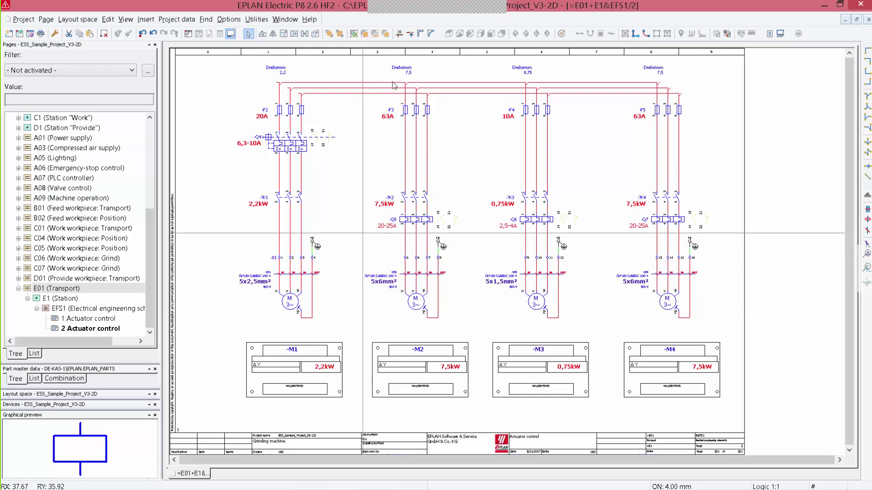
Assign the Drehstrom value set 5,5 to the motor circuit of -M2.
{"action": "right_click", "coordinate": [405, 68]}
{"action": "left_click", "coordinate": [441, 214]}
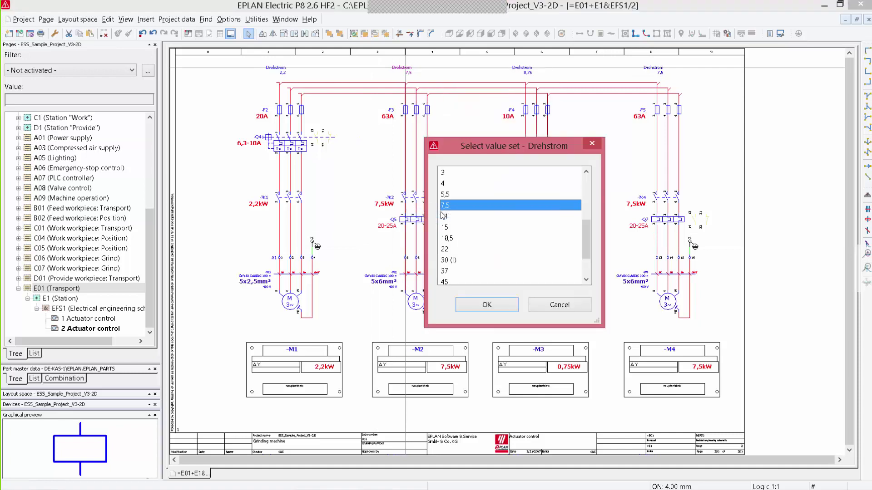
{"action": "left_click", "coordinate": [449, 194]}
{"action": "left_click", "coordinate": [490, 306]}
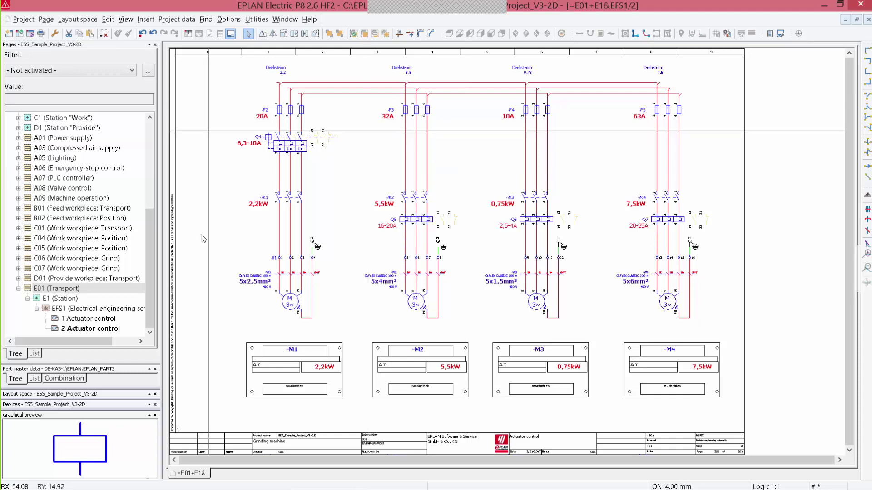
Expand the Part master data navigator in place of Pages and collapse the Protection devices branch of the parts tree.
{"action": "left_click_drag", "start_coordinate": [117, 363], "coordinate": [112, 51]}
{"action": "scroll", "coordinate": [154, 251], "scroll_direction": "up", "scroll_amount": 5}
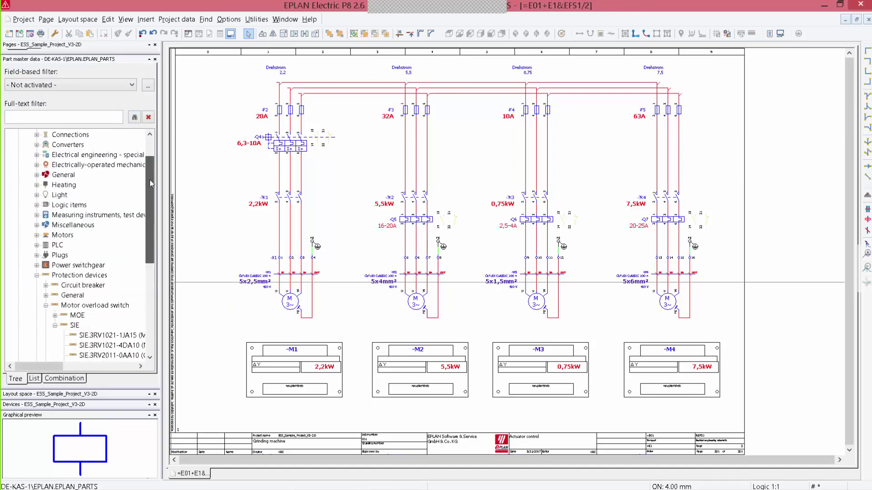
{"action": "left_click", "coordinate": [37, 326]}
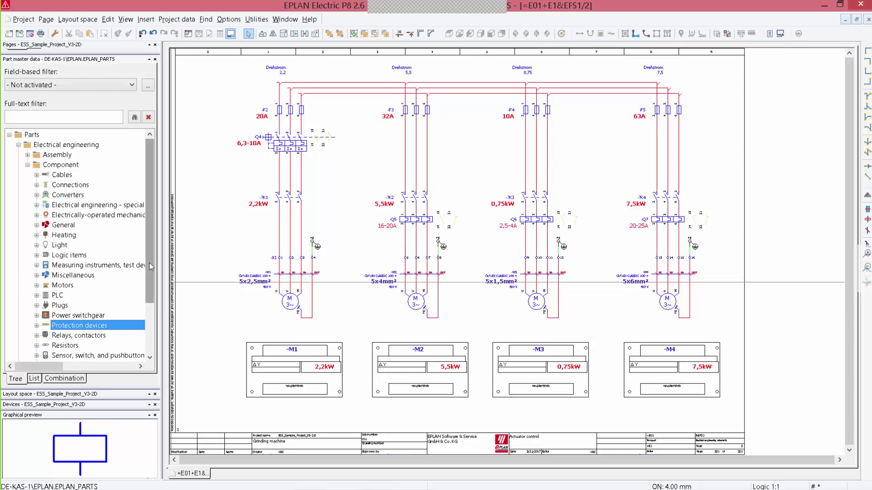
Insert the motor overload switch SIE.3RV2011-1JA15-ZW97 from the protection devices into the -M2 circuit below fuse -F3.
{"action": "left_click_drag", "start_coordinate": [149, 263], "coordinate": [152, 304]}
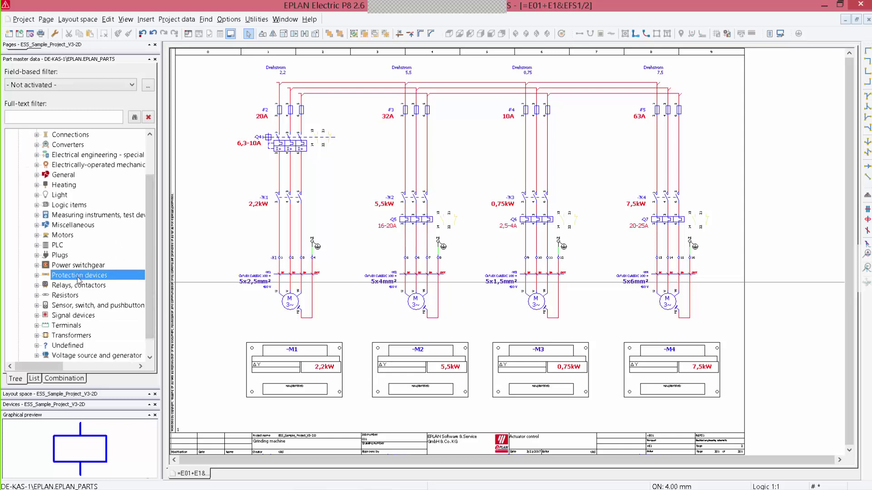
{"action": "left_click", "coordinate": [37, 275]}
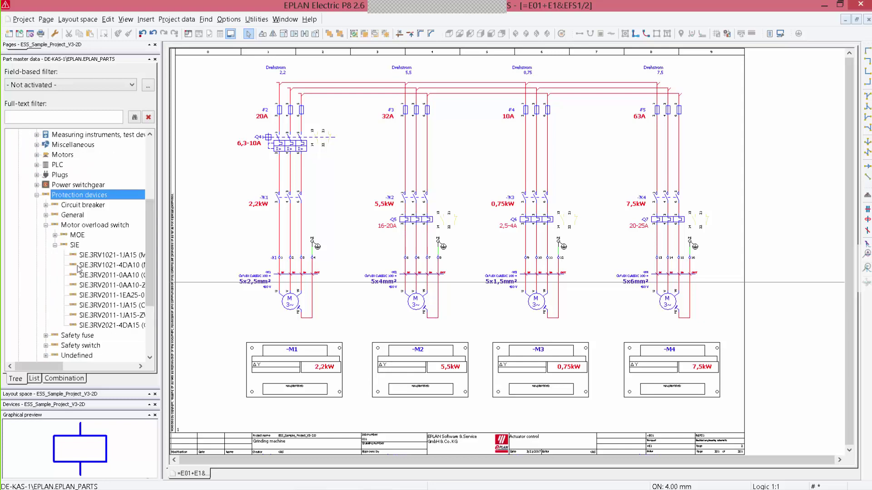
{"action": "left_click", "coordinate": [87, 315]}
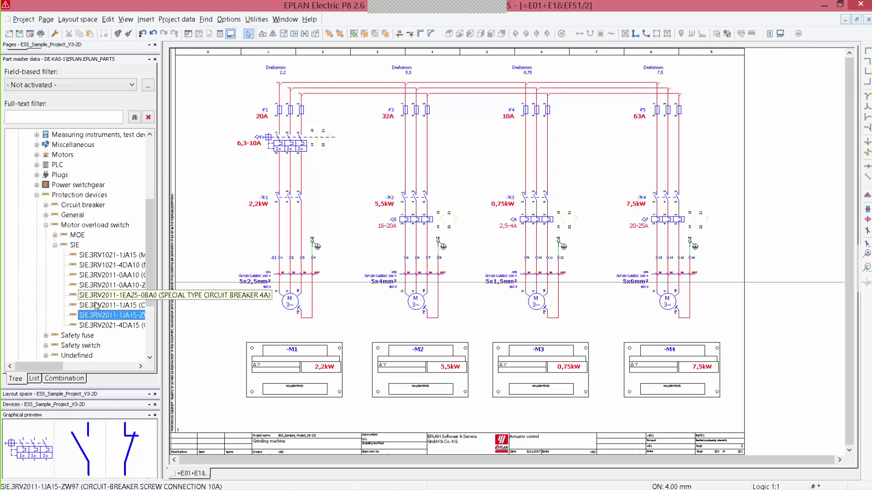
{"action": "left_click_drag", "start_coordinate": [90, 319], "coordinate": [405, 137]}
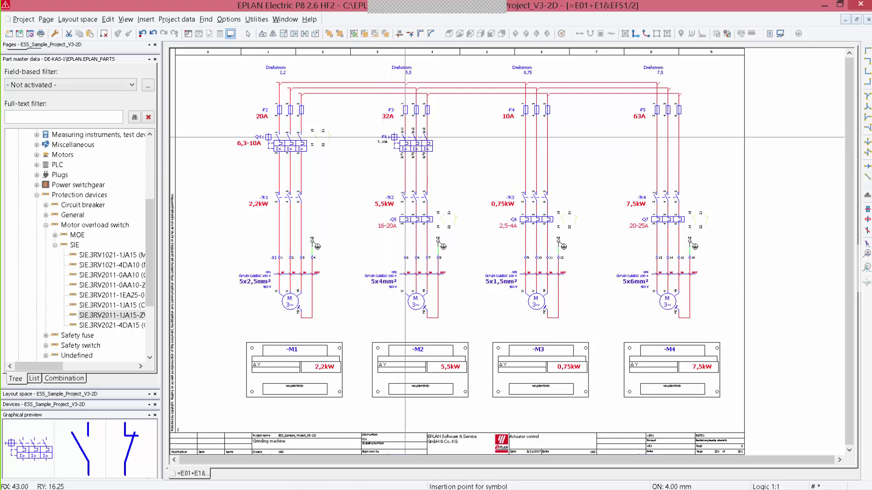
{"action": "left_click", "coordinate": [405, 137]}
{"action": "key", "text": "Escape"}
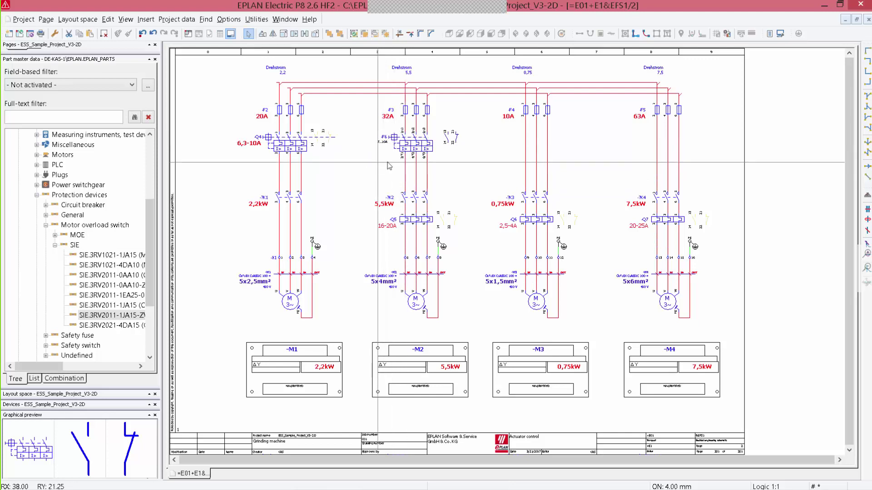
Review the parts data of the switch in the -M2 circuit, including height, width and depth, and cancel its properties.
{"action": "double_click", "coordinate": [404, 150]}
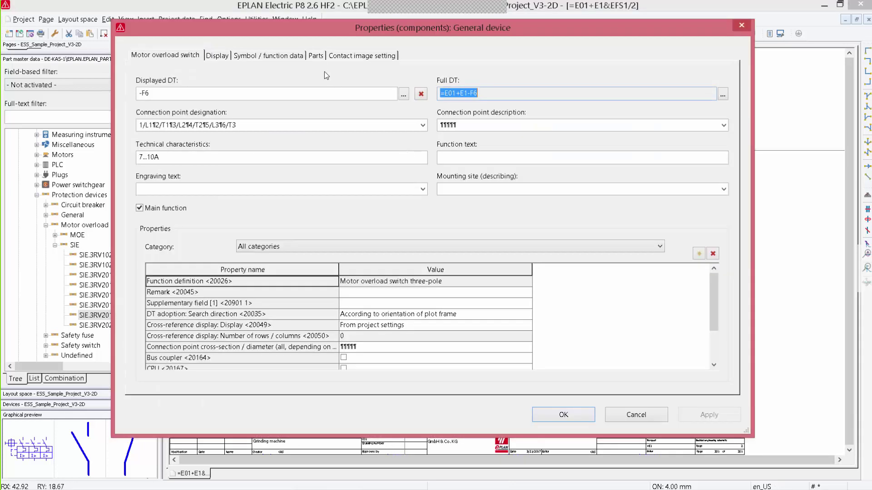
{"action": "left_click", "coordinate": [314, 55]}
{"action": "left_click", "coordinate": [221, 112]}
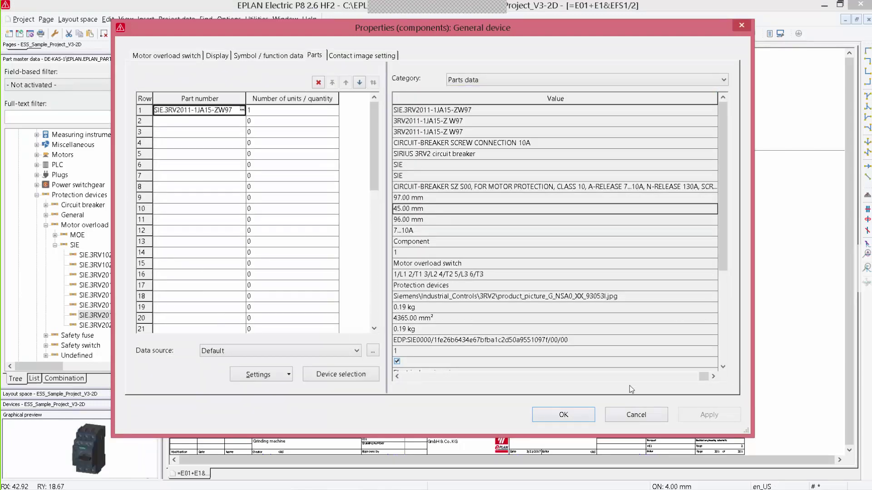
{"action": "left_click", "coordinate": [586, 379]}
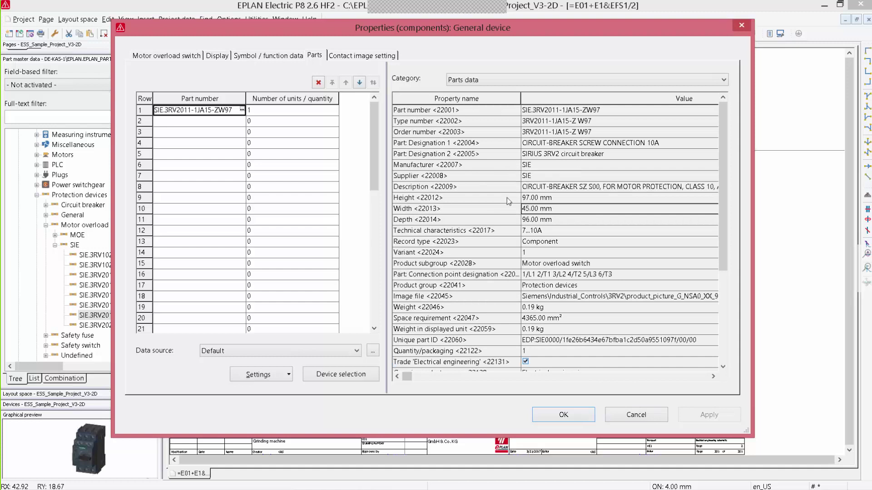
{"action": "left_click_drag", "start_coordinate": [506, 200], "coordinate": [543, 220]}
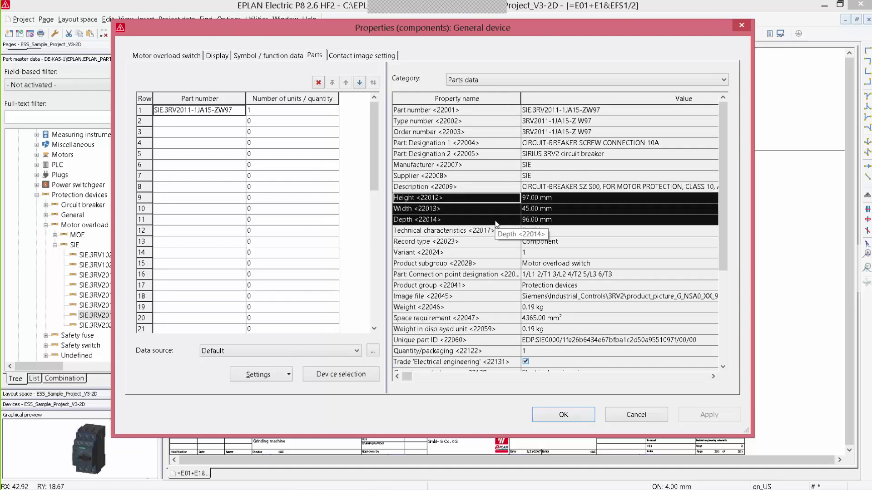
{"action": "left_click", "coordinate": [636, 415]}
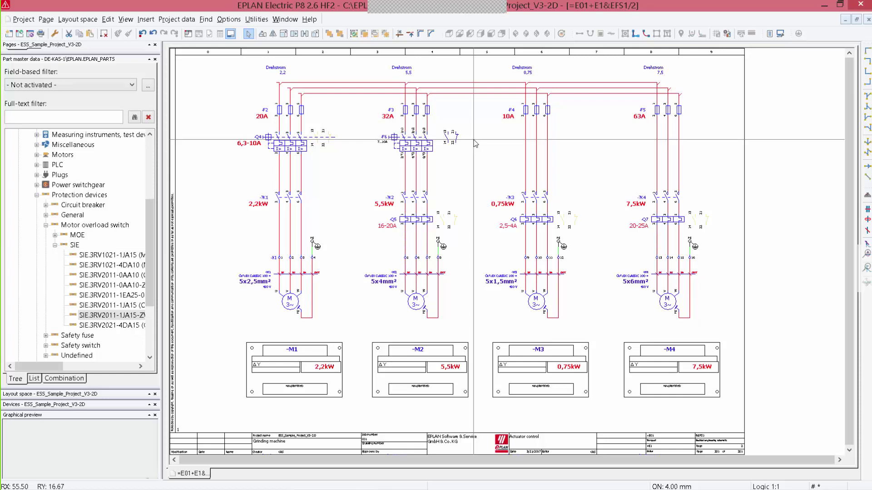
Open the EPLAN Data Portal and look through its list of manufacturers.
{"action": "left_click", "coordinate": [257, 19]}
{"action": "left_click", "coordinate": [286, 166]}
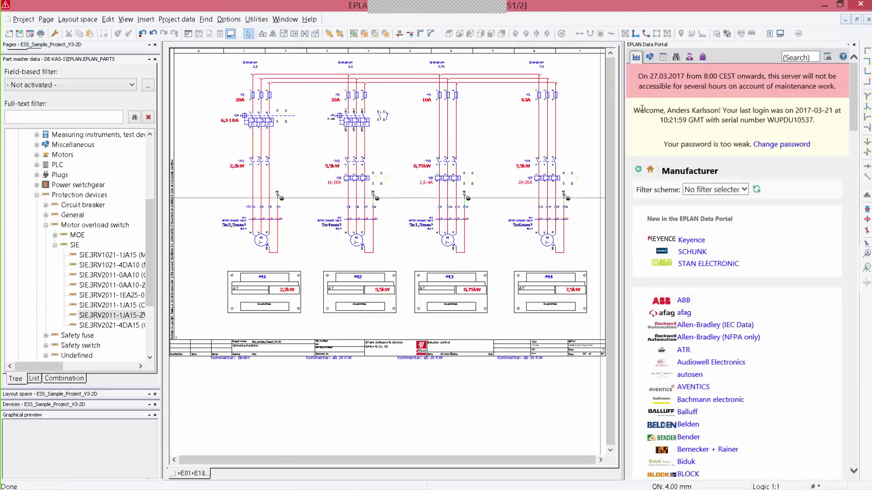
{"action": "scroll", "coordinate": [848, 136], "scroll_direction": "down", "scroll_amount": 5}
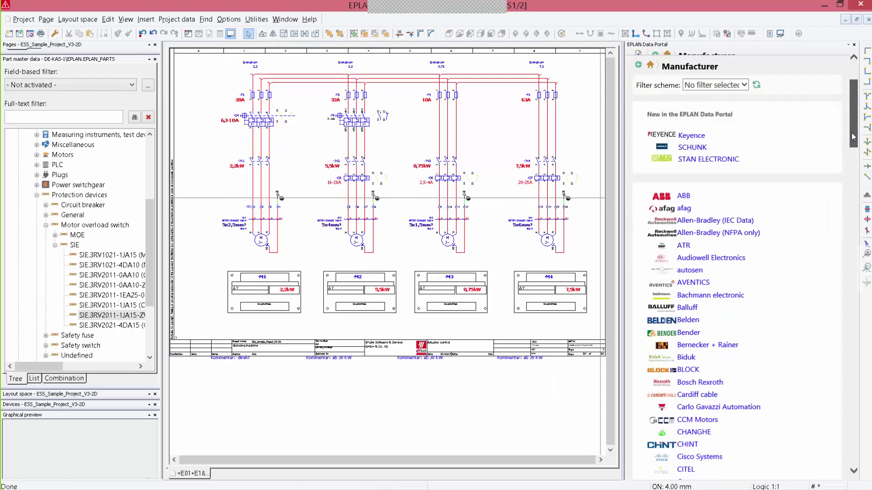
{"action": "scroll", "coordinate": [847, 158], "scroll_direction": "down", "scroll_amount": 5}
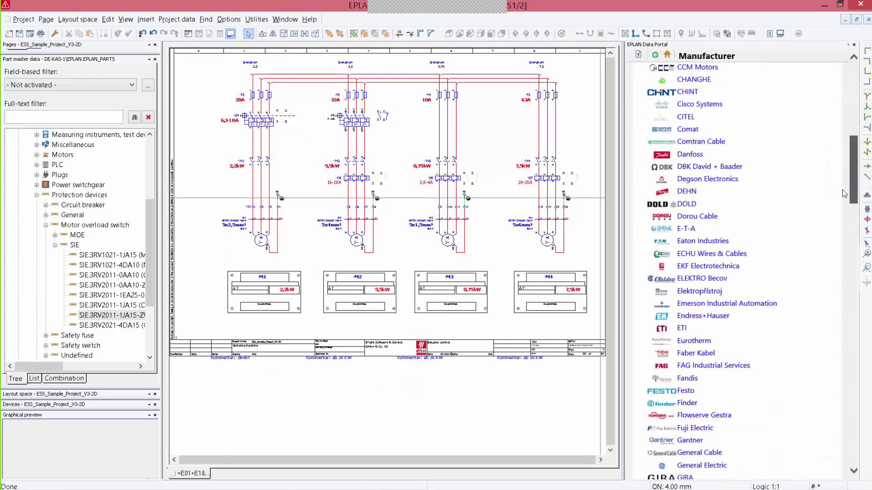
{"action": "left_click_drag", "start_coordinate": [843, 203], "coordinate": [834, 363]}
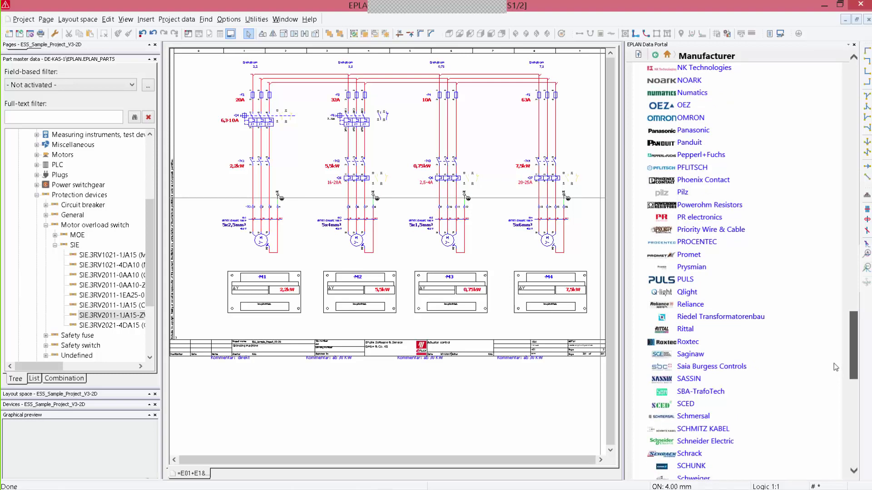
{"action": "left_click_drag", "start_coordinate": [834, 363], "coordinate": [858, 96]}
Search the Data Portal for sie.3rv2011.
{"action": "left_click", "coordinate": [802, 54]}
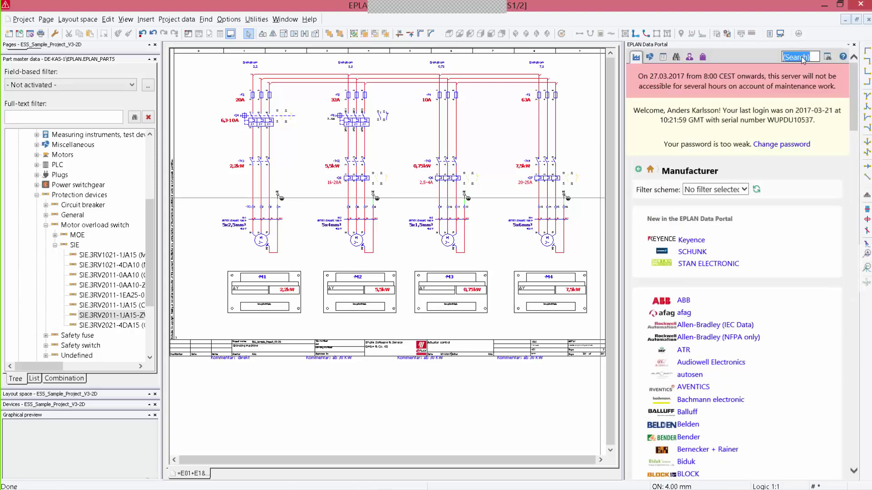
{"action": "type", "text": "sie"}
{"action": "type", "text": ".3rv2011"}
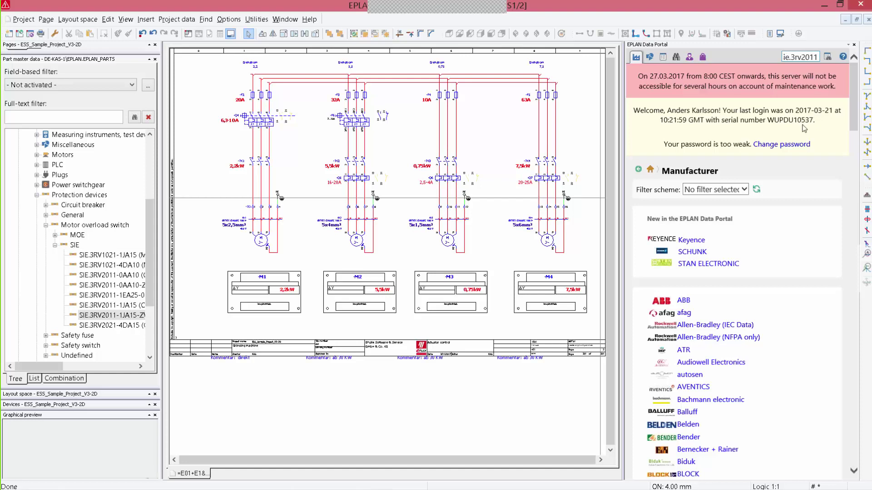
{"action": "key", "text": "Return"}
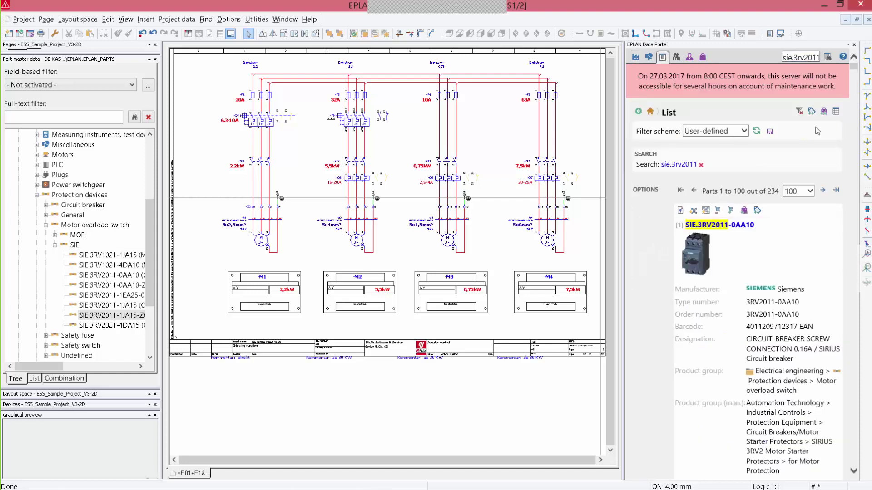
Open the part SIE.3RV2011-0AA10-ZX95 from the search results and examine its details and preview images.
{"action": "scroll", "coordinate": [767, 221], "scroll_direction": "down", "scroll_amount": 6}
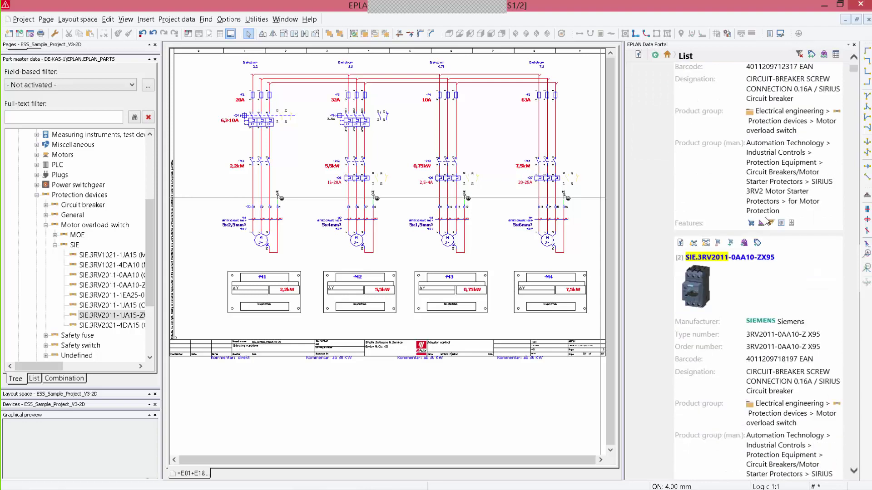
{"action": "scroll", "coordinate": [765, 218], "scroll_direction": "down", "scroll_amount": 1}
{"action": "mouse_move", "coordinate": [654, 179]}
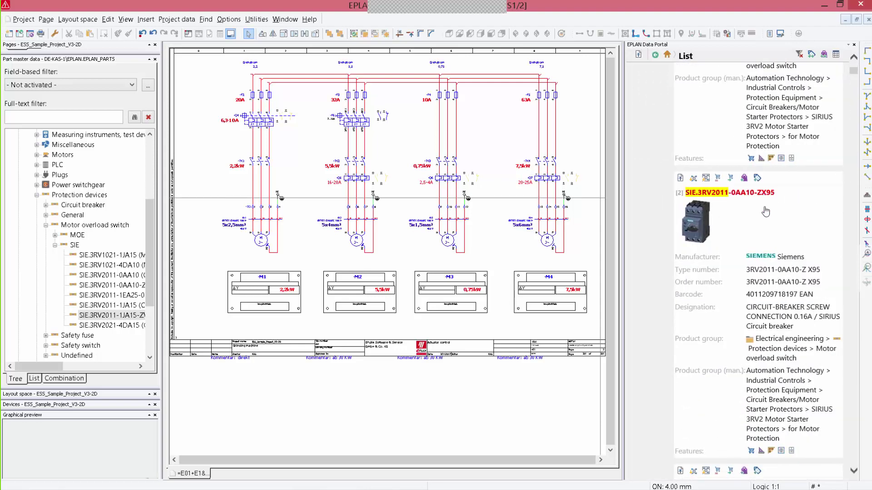
{"action": "double_click", "coordinate": [766, 211]}
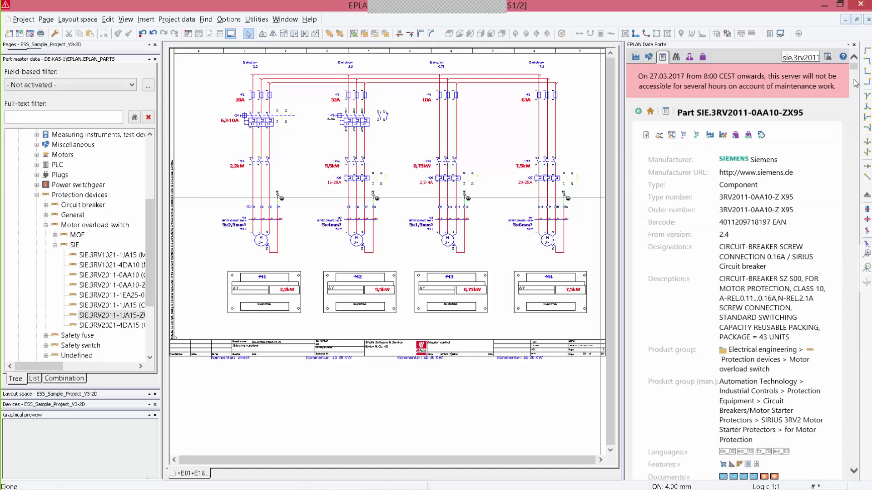
{"action": "scroll", "coordinate": [776, 246], "scroll_direction": "down", "scroll_amount": 3}
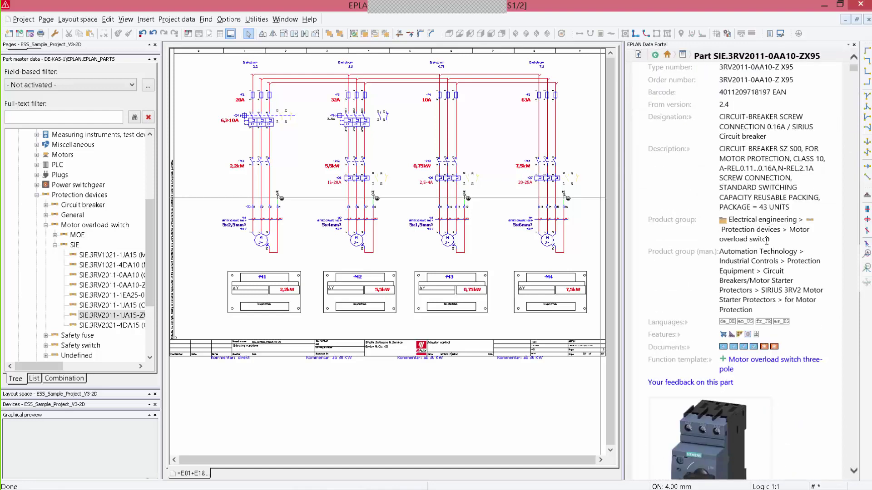
{"action": "scroll", "coordinate": [766, 241], "scroll_direction": "down", "scroll_amount": 2}
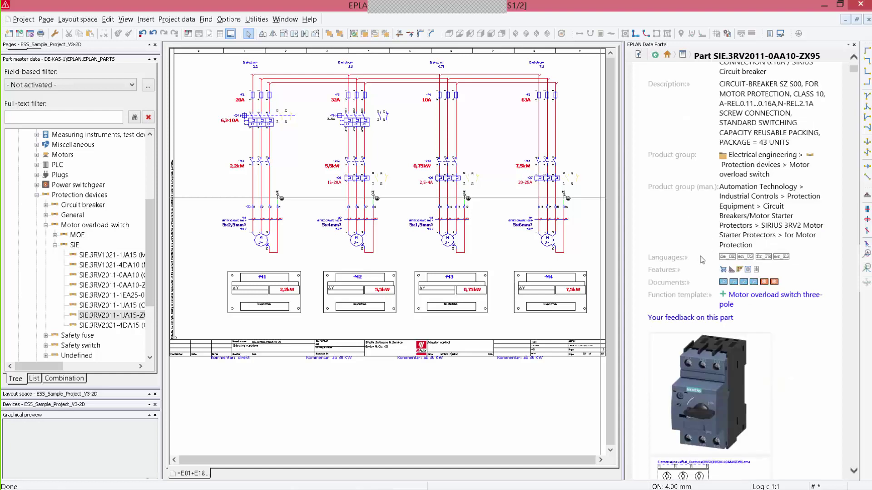
{"action": "scroll", "coordinate": [702, 261], "scroll_direction": "down", "scroll_amount": 3}
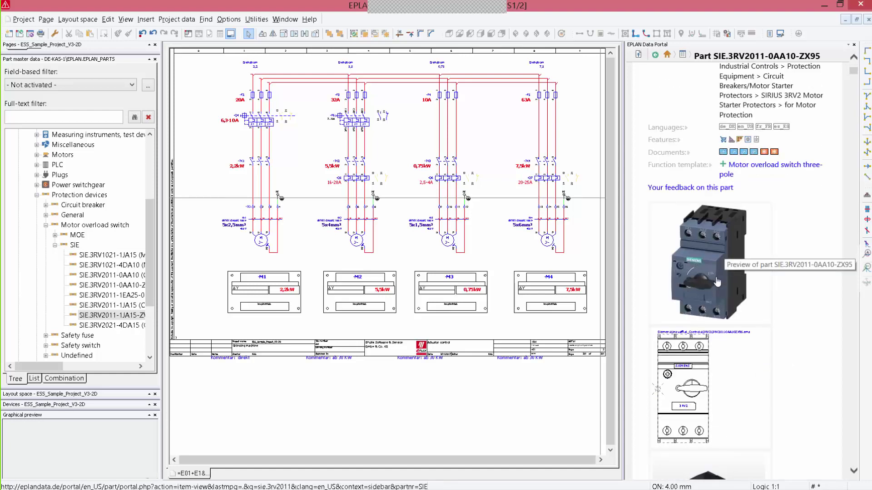
{"action": "scroll", "coordinate": [695, 238], "scroll_direction": "down", "scroll_amount": 3}
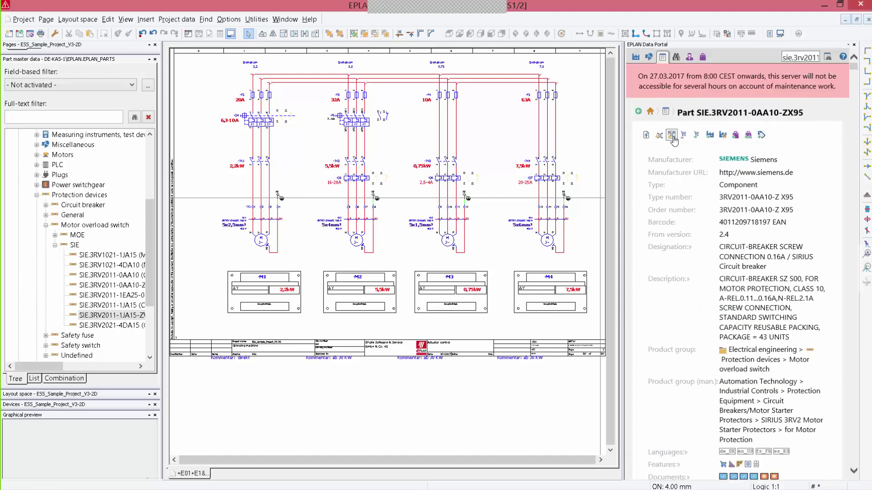
Import SIE.3RV2011-0AA10-ZX95, updating existing and adding new parts data, and place it once in the -M3 circuit below fuse -F4.
{"action": "left_click", "coordinate": [673, 139]}
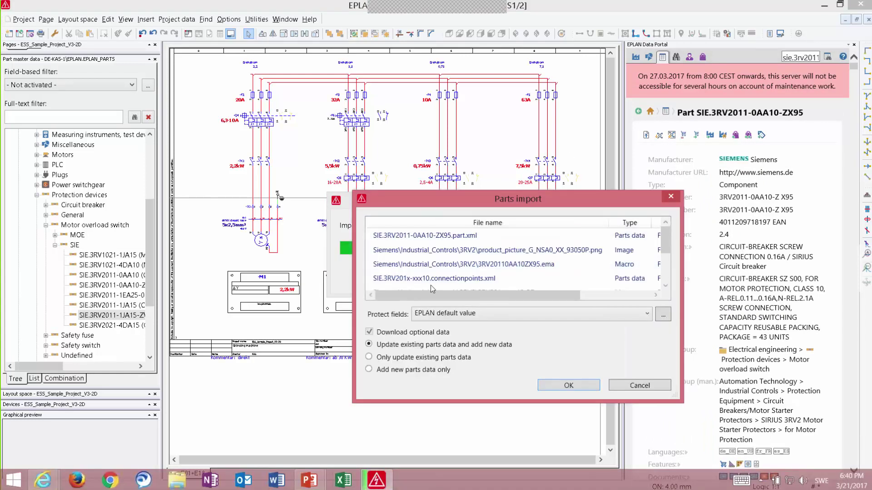
{"action": "left_click", "coordinate": [568, 388]}
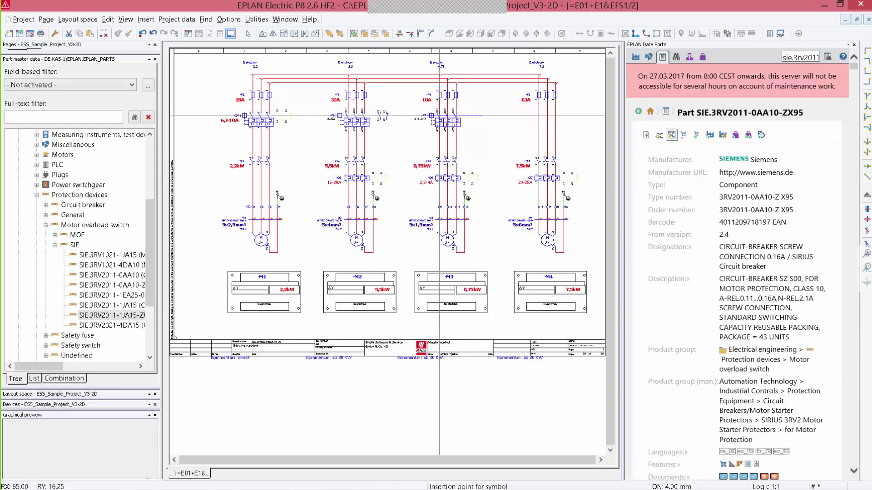
{"action": "left_click", "coordinate": [439, 116]}
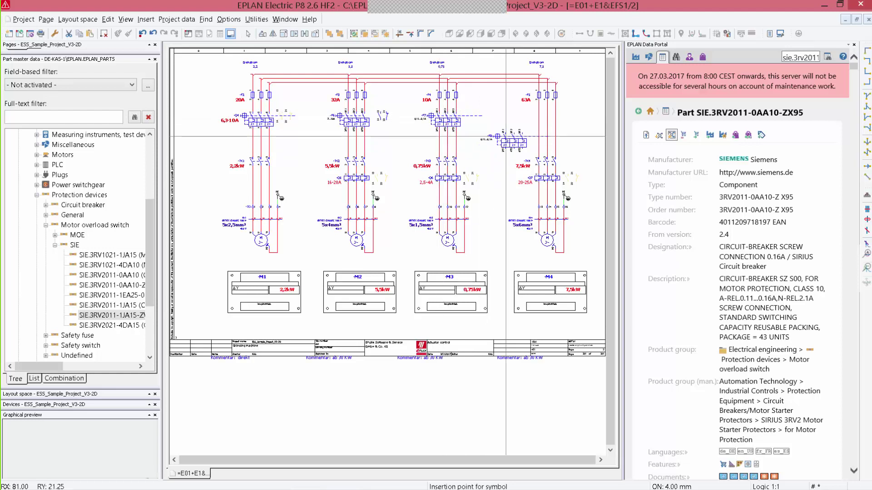
{"action": "key", "text": "Escape"}
Inspect the motor overload switch placed in the -M3 circuit and close the Data Portal.
{"action": "scroll", "coordinate": [389, 106], "scroll_direction": "up", "scroll_amount": 1}
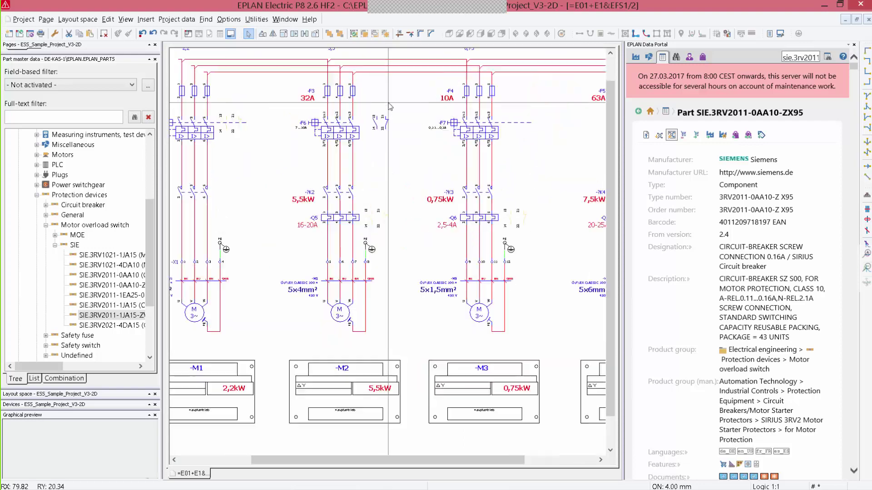
{"action": "scroll", "coordinate": [389, 107], "scroll_direction": "up", "scroll_amount": 1}
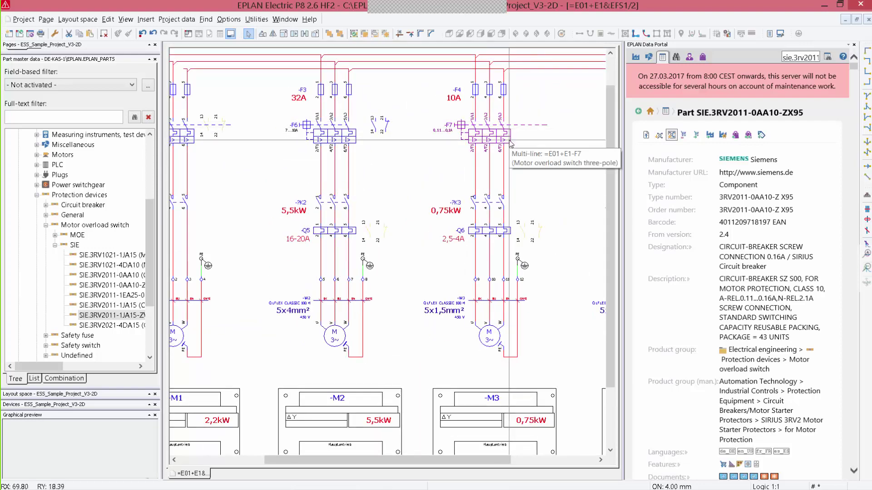
{"action": "scroll", "coordinate": [510, 142], "scroll_direction": "down", "scroll_amount": 3}
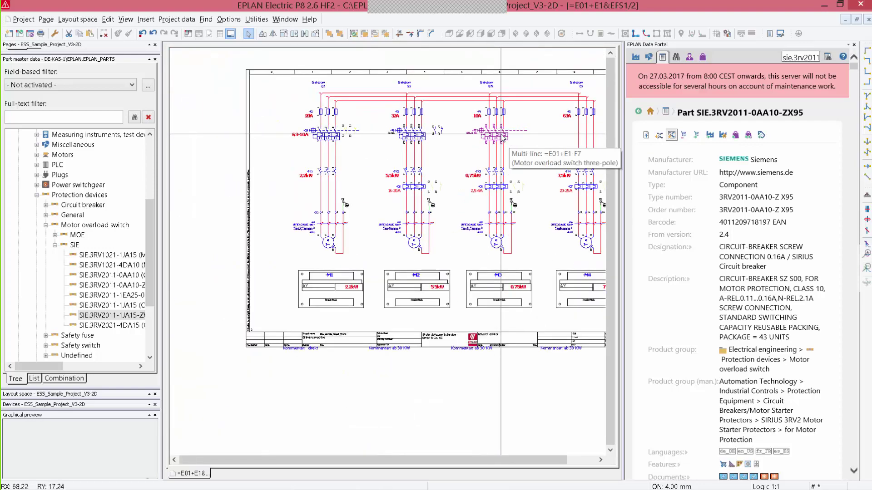
{"action": "scroll", "coordinate": [501, 135], "scroll_direction": "down", "scroll_amount": 1}
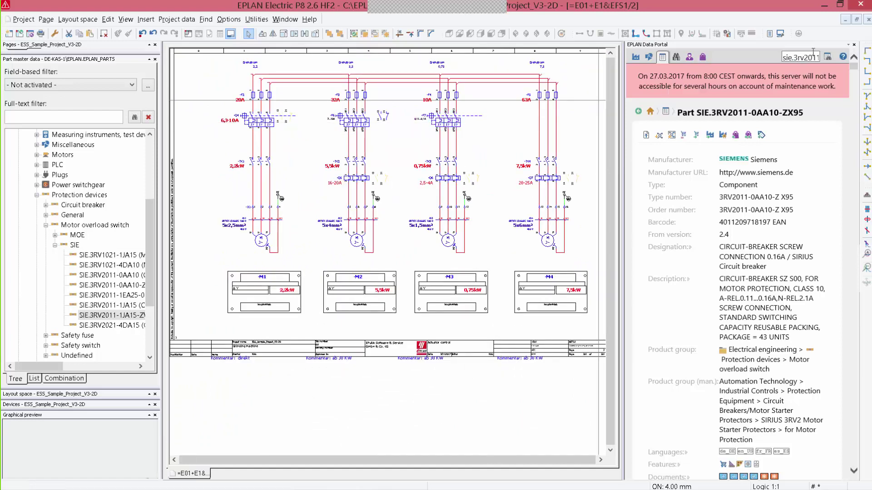
{"action": "left_click", "coordinate": [854, 45]}
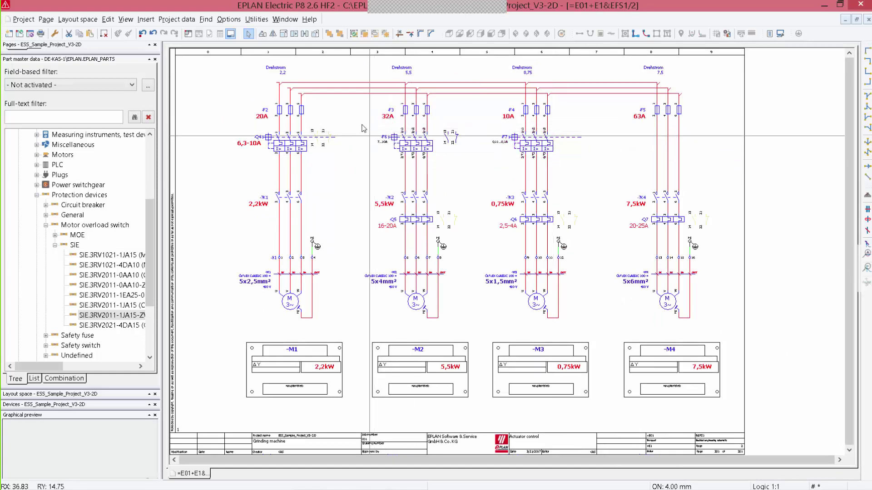
Select the motor overload switch -F6 with its auxiliary contacts in the -M2 circuit and synchronize the selection with the navigators.
{"action": "left_click_drag", "start_coordinate": [361, 124], "coordinate": [481, 172]}
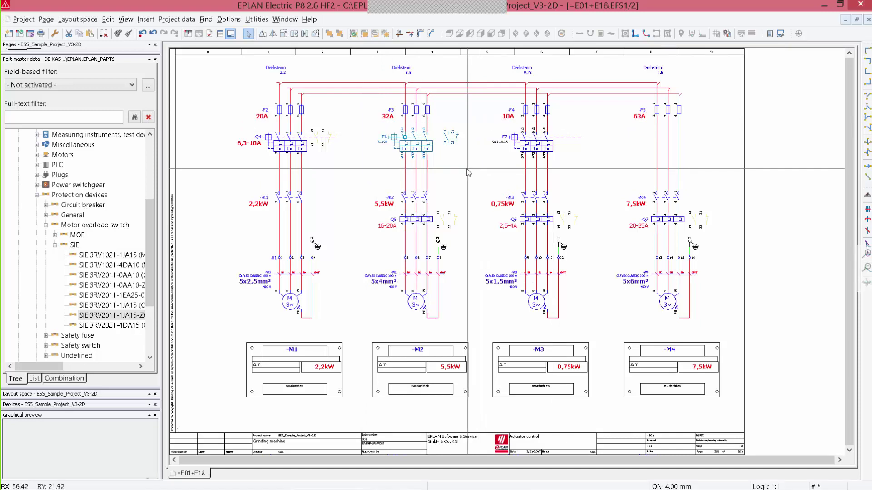
{"action": "right_click", "coordinate": [418, 146]}
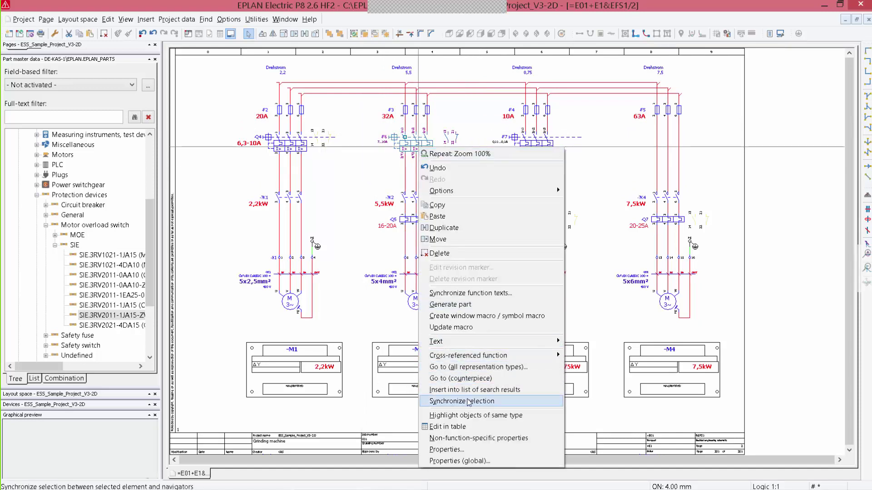
{"action": "left_click", "coordinate": [454, 401]}
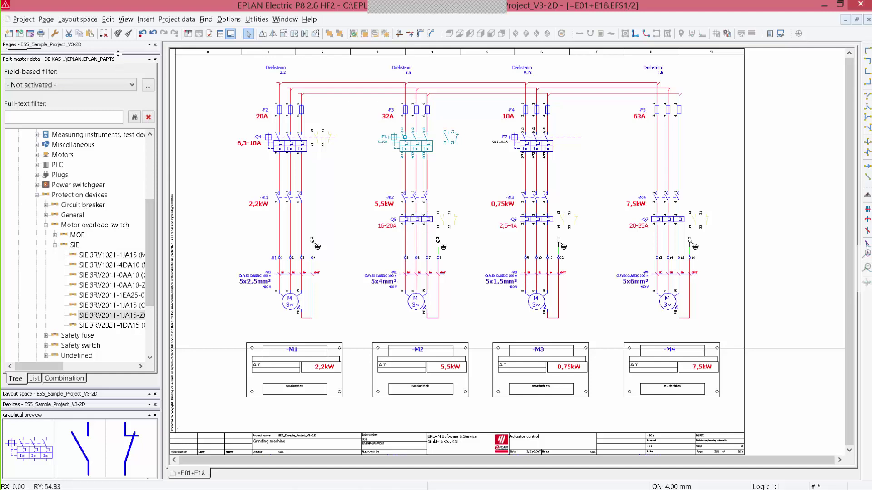
Open page 2 Enclosure E1 of the MTL11 panel layout and examine the mounting panel.
{"action": "left_click_drag", "start_coordinate": [118, 54], "coordinate": [128, 336]}
{"action": "left_click_drag", "start_coordinate": [153, 271], "coordinate": [150, 175]}
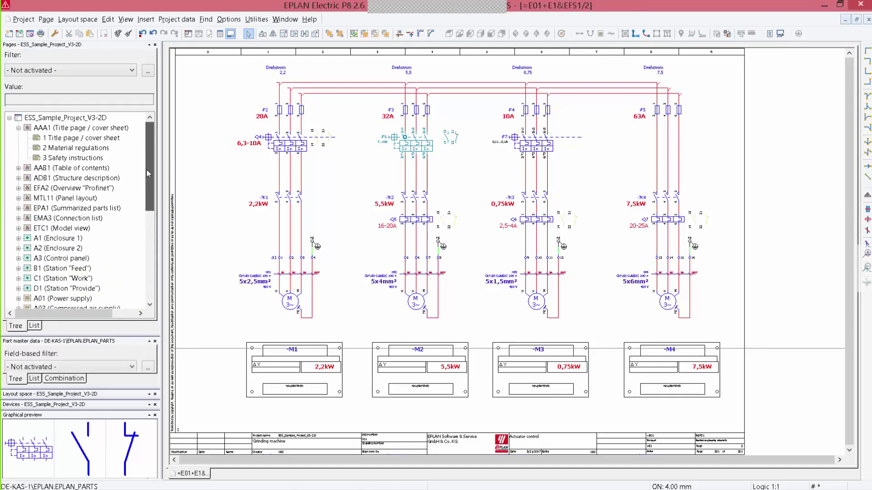
{"action": "left_click", "coordinate": [59, 198]}
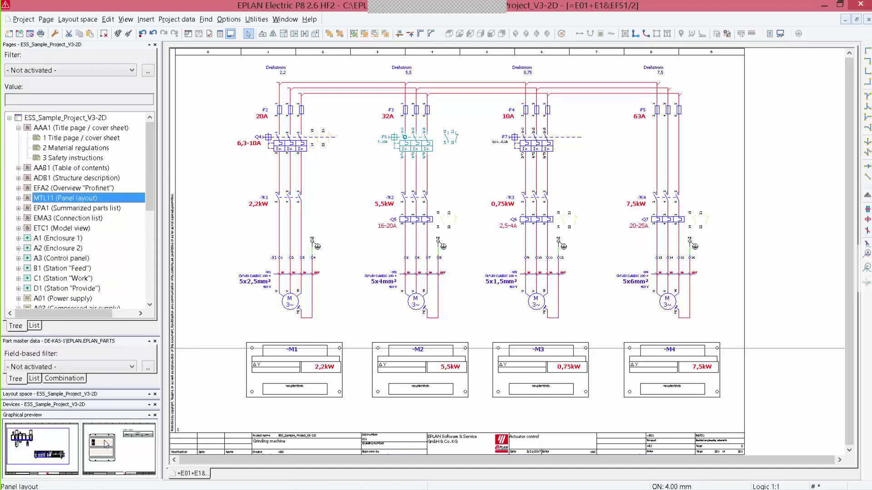
{"action": "double_click", "coordinate": [135, 448]}
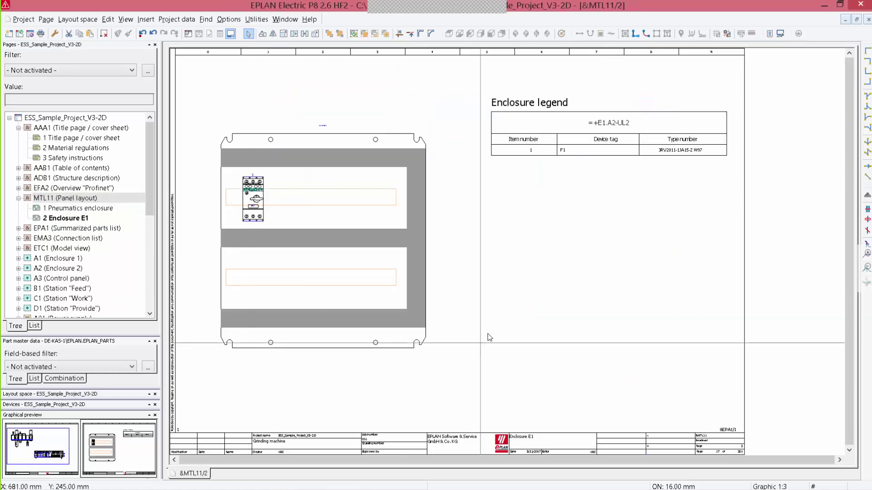
{"action": "scroll", "coordinate": [189, 246], "scroll_direction": "up", "scroll_amount": 3}
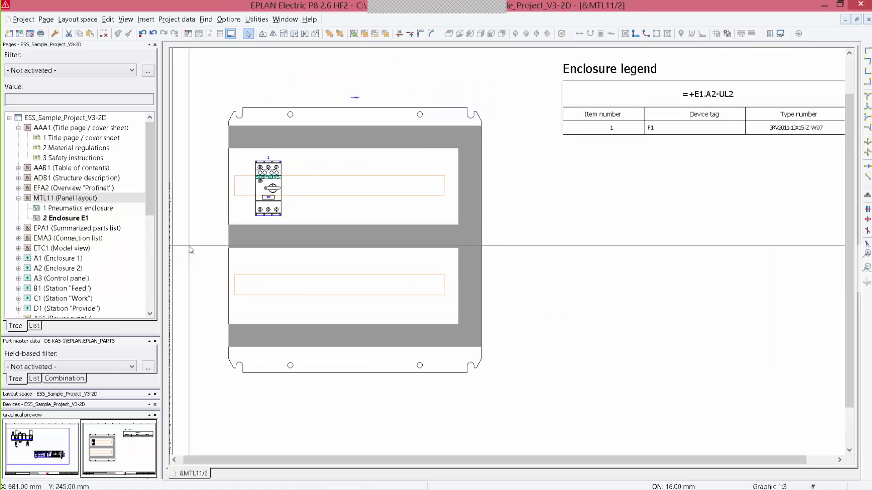
{"action": "middle_click_drag", "start_coordinate": [470, 318], "coordinate": [511, 320]}
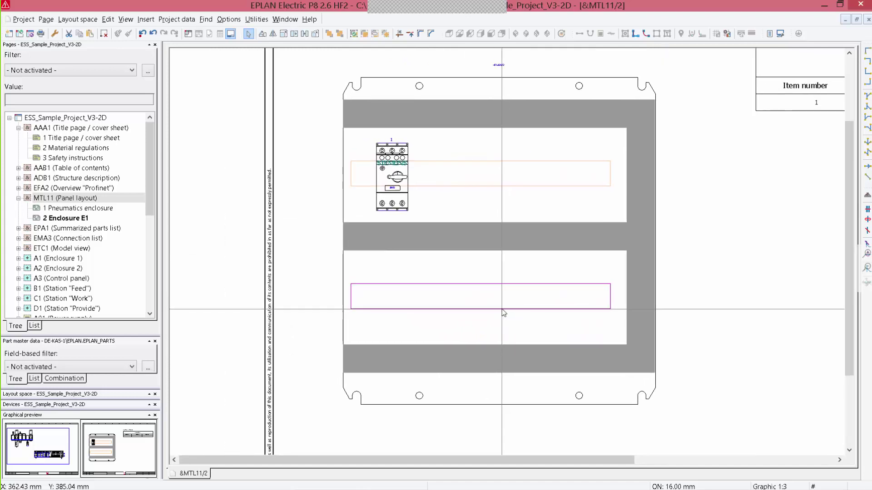
Place part SIE.3RV2011-1JA15-ZW97 of device F6 on the lower mounting rail and check the enclosure legend.
{"action": "left_click_drag", "start_coordinate": [150, 195], "coordinate": [150, 200]}
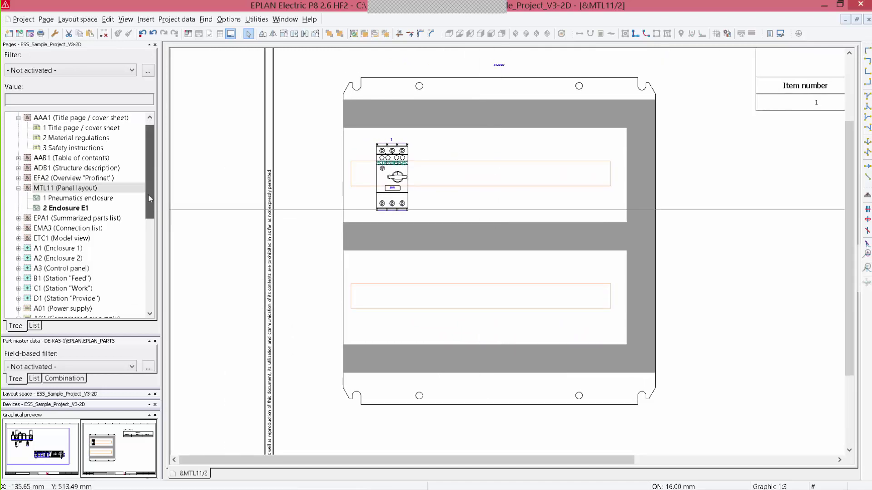
{"action": "left_click_drag", "start_coordinate": [102, 400], "coordinate": [90, 52]}
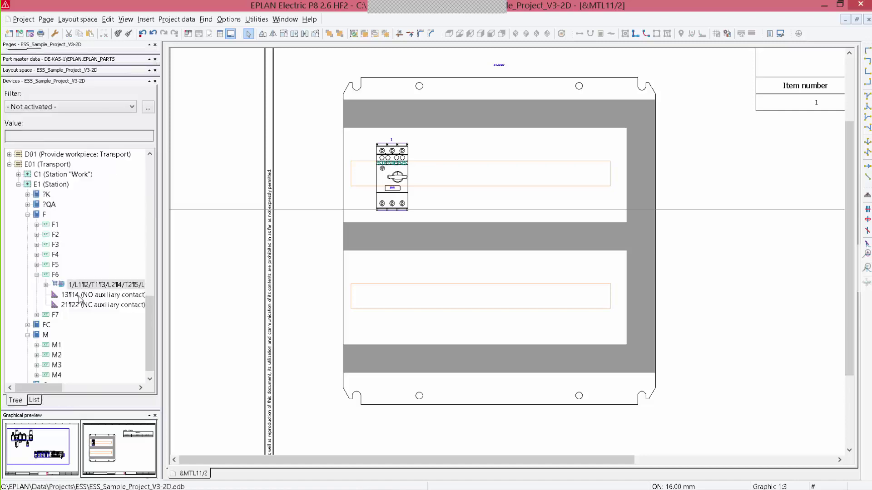
{"action": "left_click", "coordinate": [45, 285]}
{"action": "left_click", "coordinate": [81, 296]}
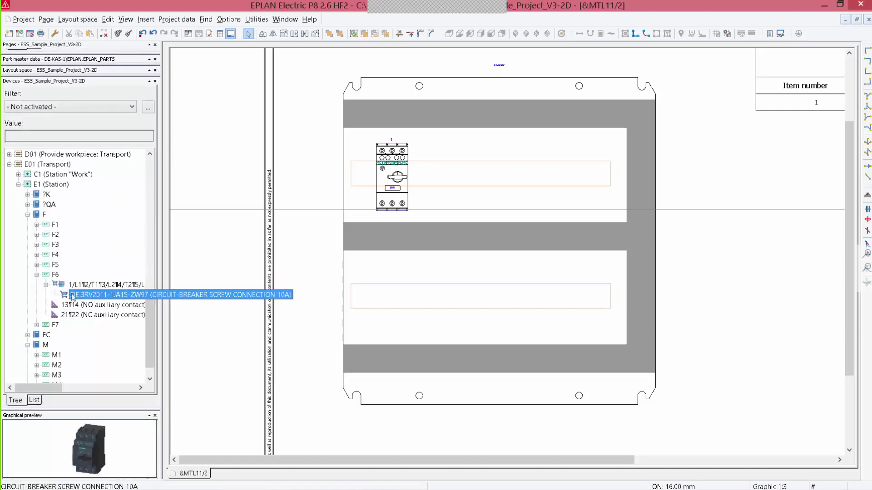
{"action": "left_click_drag", "start_coordinate": [88, 299], "coordinate": [430, 300]}
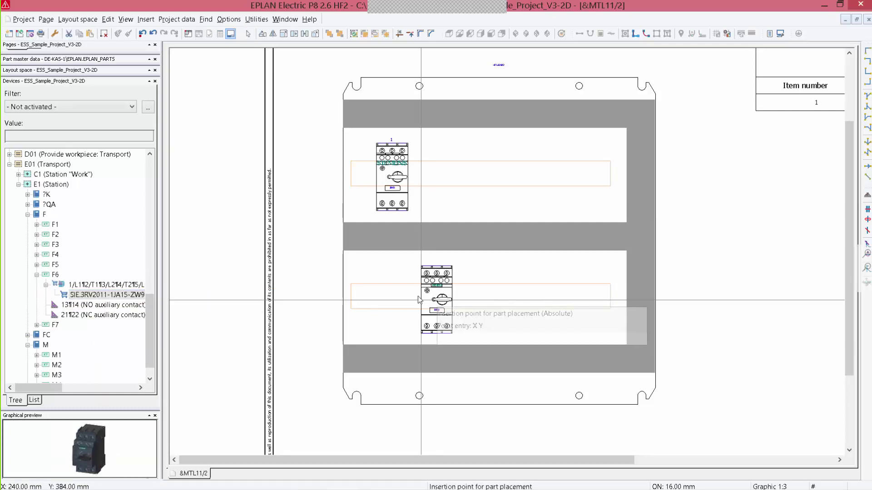
{"action": "left_click", "coordinate": [393, 301]}
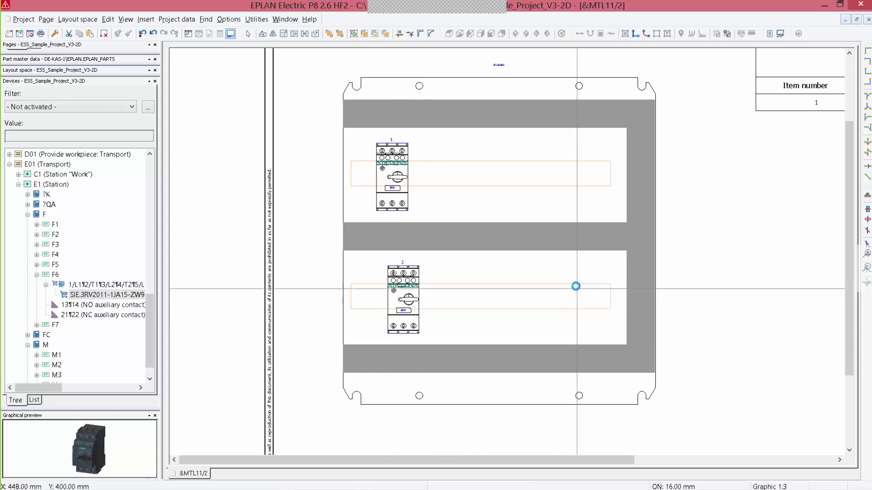
{"action": "middle_click_drag", "start_coordinate": [711, 240], "coordinate": [543, 266]}
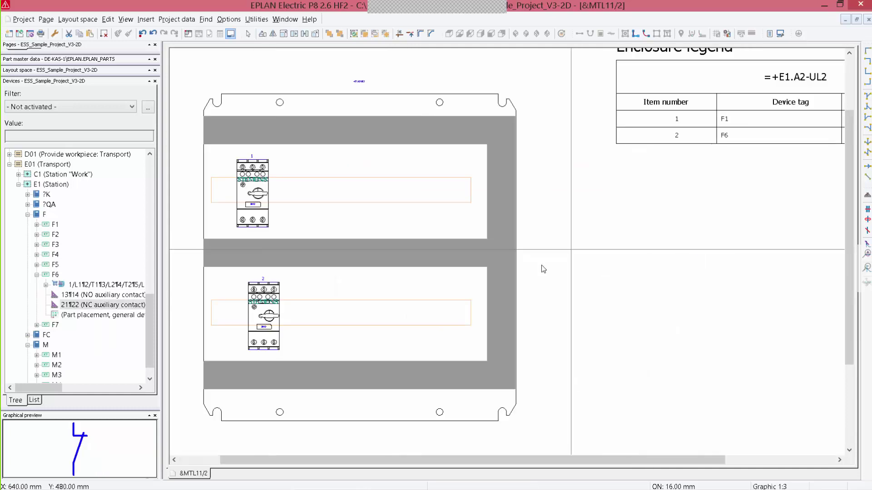
{"action": "scroll", "coordinate": [543, 266], "scroll_direction": "down", "scroll_amount": 1}
{"action": "middle_click_drag", "start_coordinate": [649, 240], "coordinate": [501, 269]}
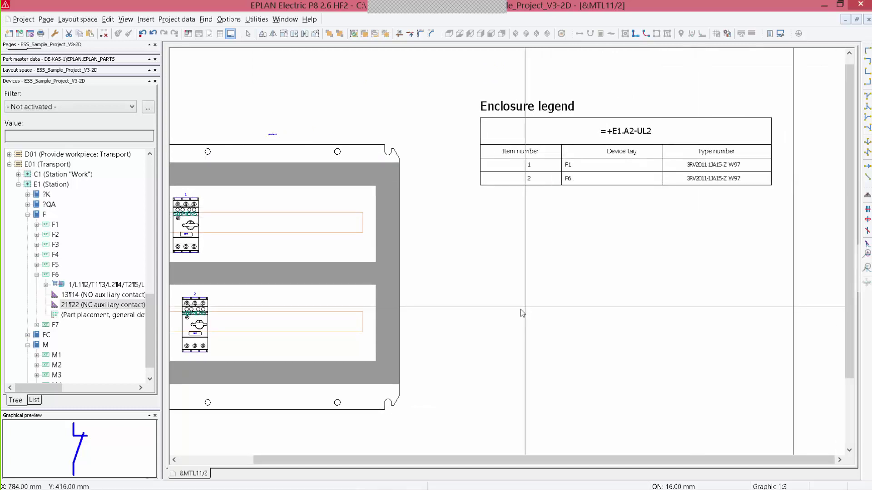
{"action": "middle_click_drag", "start_coordinate": [516, 325], "coordinate": [596, 295]}
{"action": "scroll", "coordinate": [591, 289], "scroll_direction": "down", "scroll_amount": 1}
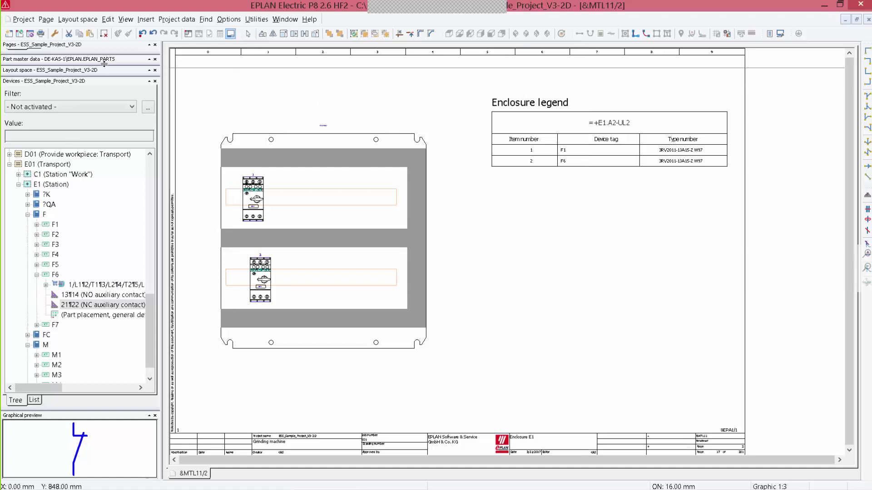
Place another SIE.3RV2011-1JA15-ZW97 from the part master data on the lower rail, beside the F6 placement.
{"action": "left_click_drag", "start_coordinate": [104, 188], "coordinate": [109, 372]}
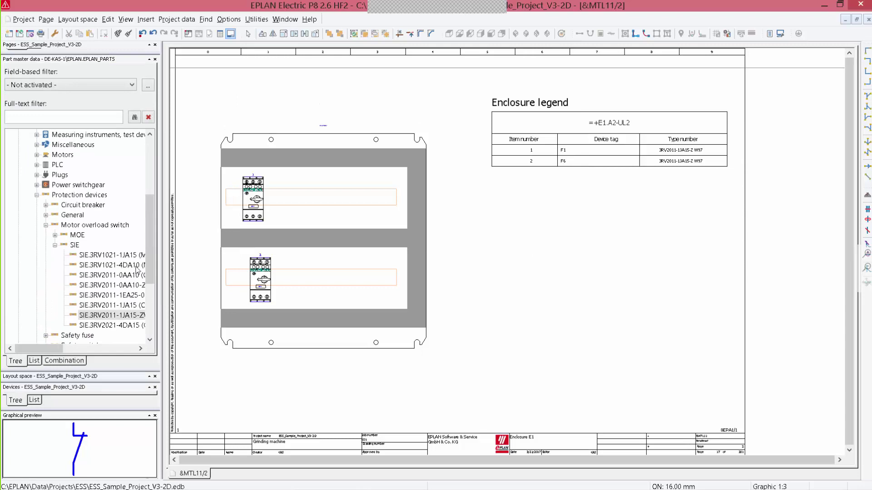
{"action": "left_click_drag", "start_coordinate": [84, 314], "coordinate": [351, 286]}
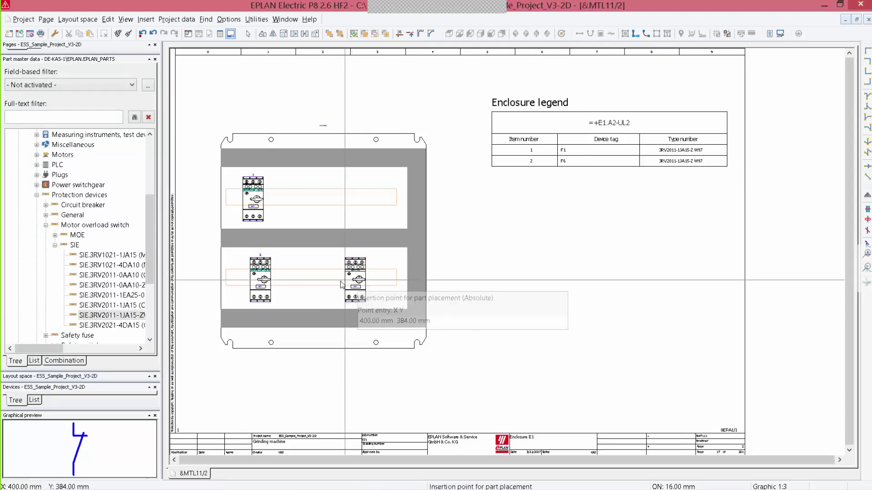
{"action": "left_click", "coordinate": [316, 281]}
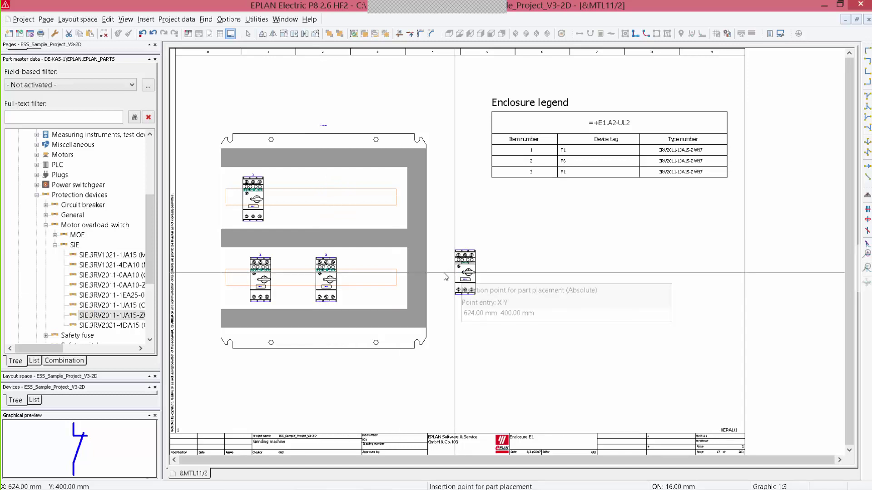
Assign the next available F device tag under E01, E1 (Station) to the new part placement and check the enclosure legend.
{"action": "left_click", "coordinate": [354, 33]}
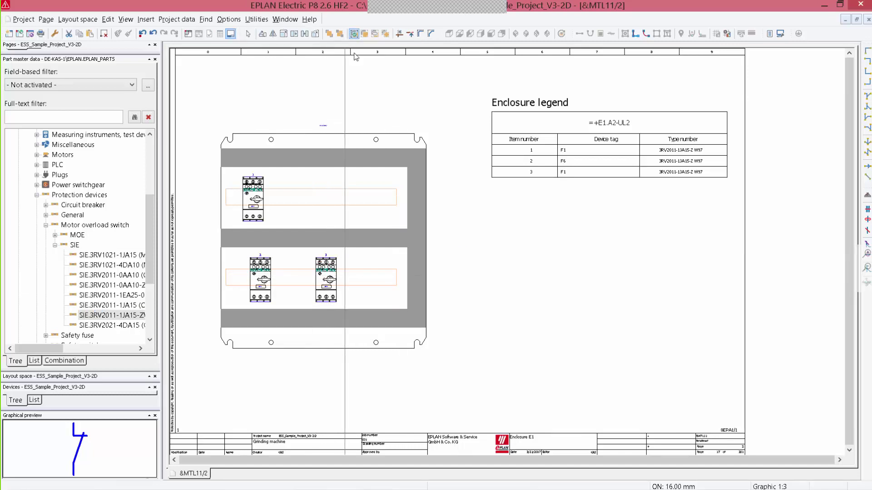
{"action": "right_click", "coordinate": [323, 257]}
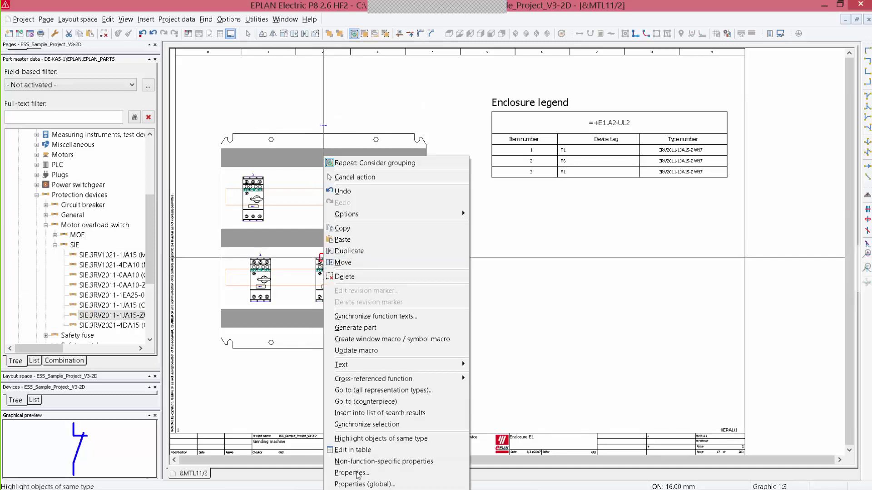
{"action": "left_click", "coordinate": [361, 484]}
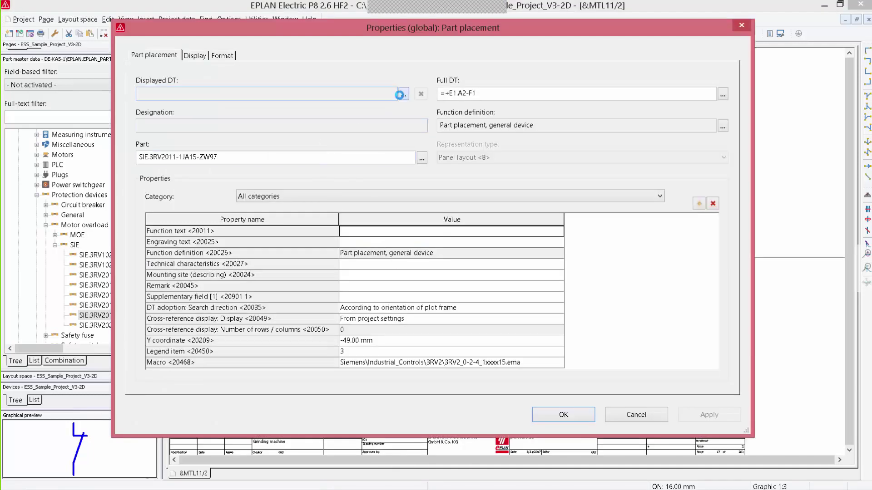
{"action": "left_click", "coordinate": [404, 94]}
{"action": "double_click", "coordinate": [434, 372]}
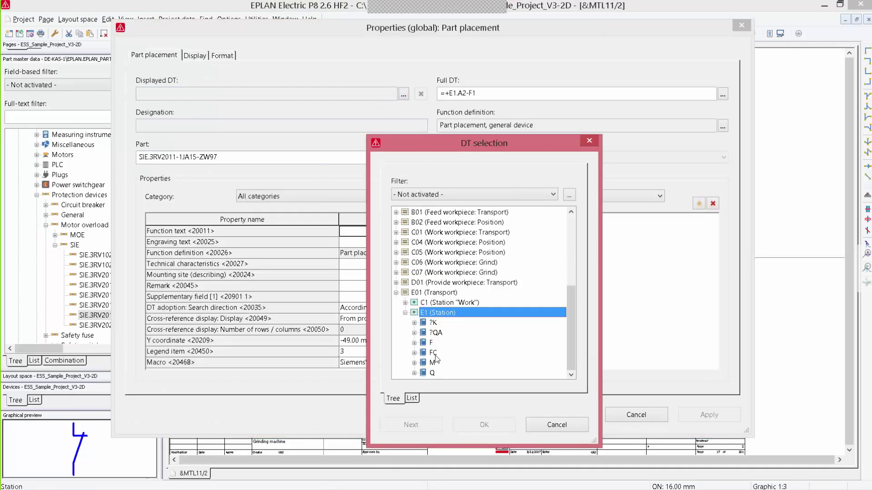
{"action": "left_click", "coordinate": [434, 352]}
{"action": "left_click", "coordinate": [432, 343]}
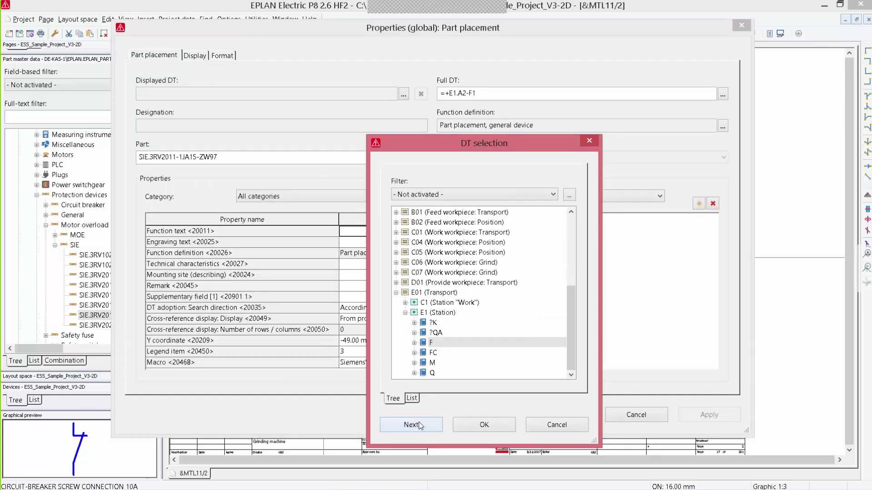
{"action": "left_click", "coordinate": [411, 424]}
{"action": "left_click", "coordinate": [564, 415]}
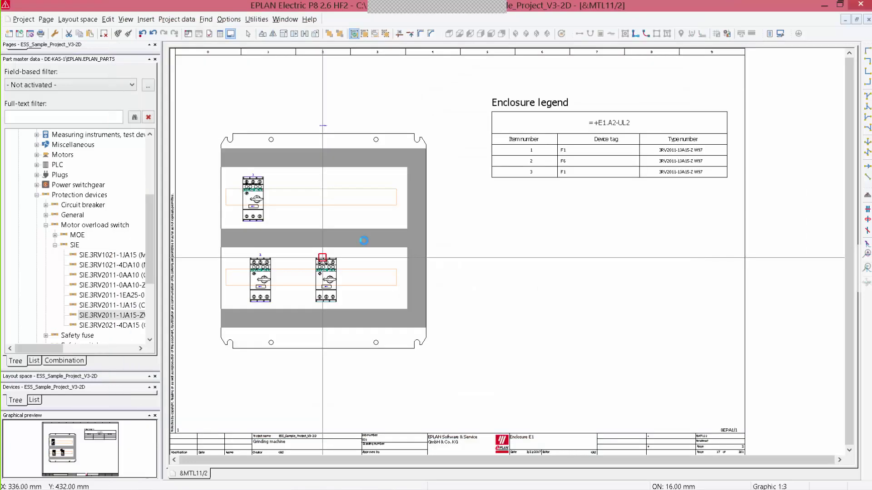
{"action": "scroll", "coordinate": [574, 184], "scroll_direction": "up", "scroll_amount": 2}
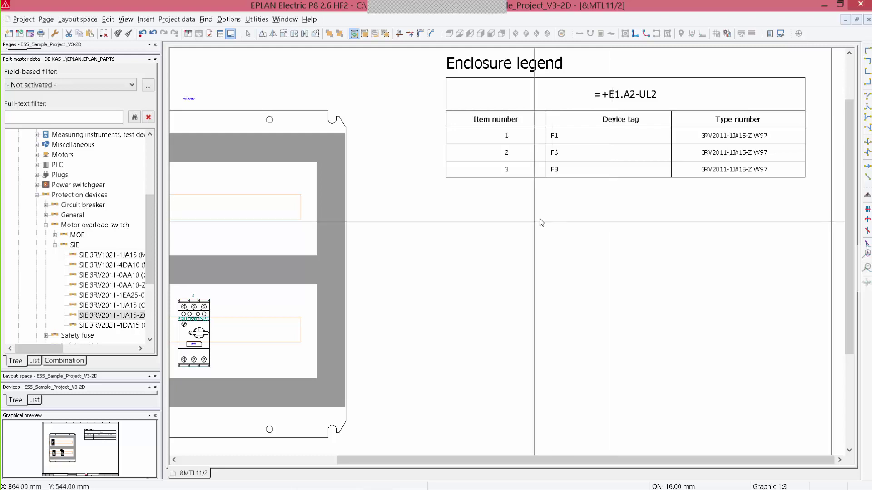
{"action": "key", "text": "Escape"}
{"action": "scroll", "coordinate": [495, 229], "scroll_direction": "down", "scroll_amount": 2}
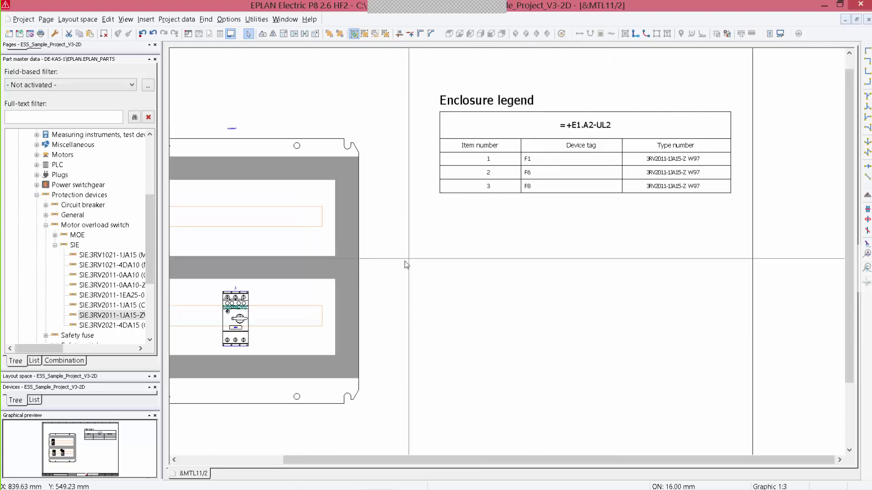
Select the F8 part placement on the lower rail and synchronize the selection with the navigators.
{"action": "left_click", "coordinate": [358, 215]}
{"action": "right_click", "coordinate": [358, 213]}
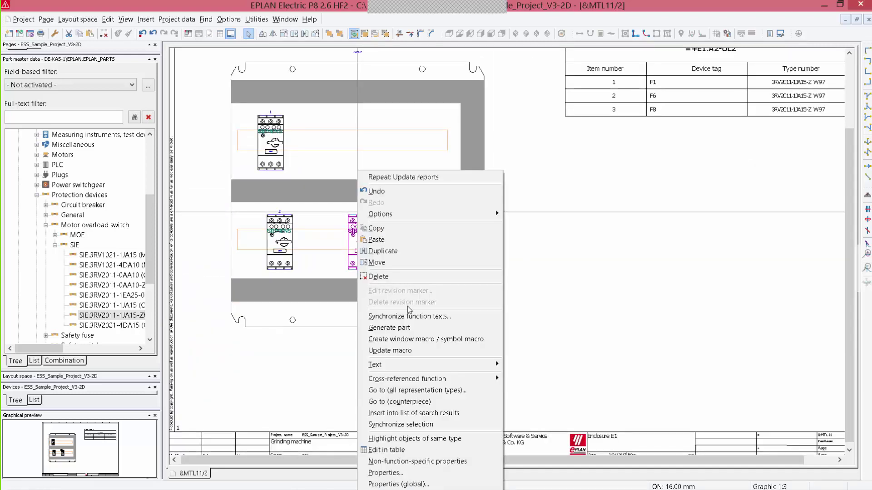
{"action": "left_click", "coordinate": [418, 425]}
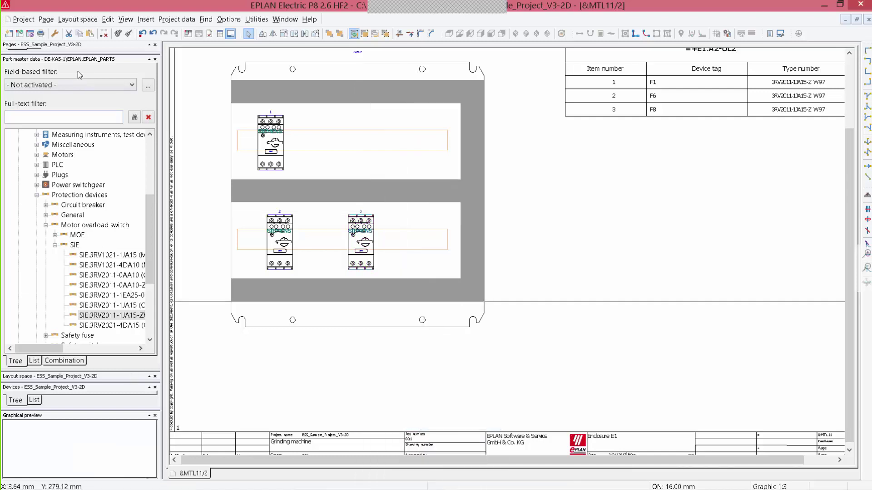
Open page 2 Actuator control under E01 (Transport), E1 (Station), EFS1.
{"action": "left_click_drag", "start_coordinate": [81, 53], "coordinate": [90, 333]}
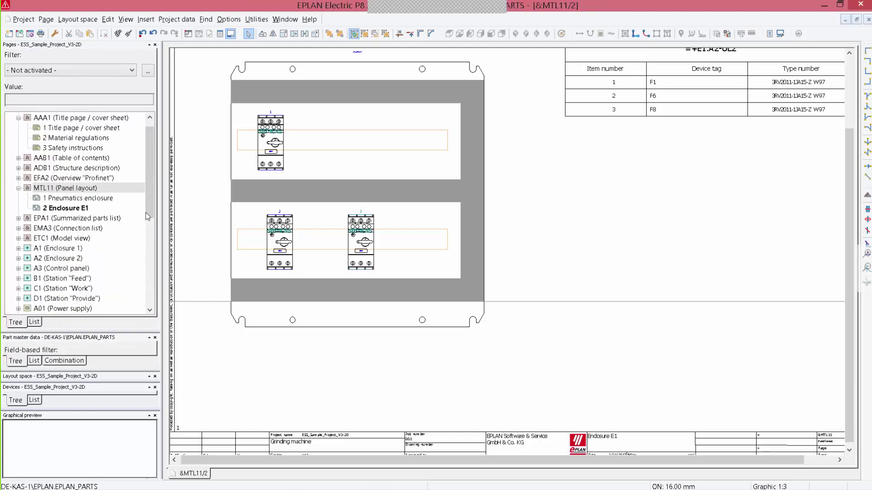
{"action": "scroll", "coordinate": [94, 290], "scroll_direction": "down", "scroll_amount": 7}
{"action": "double_click", "coordinate": [95, 299]}
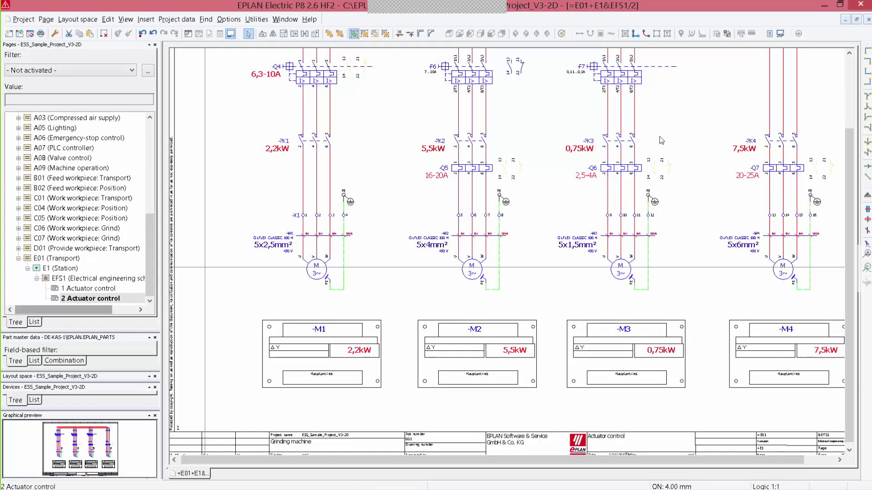
{"action": "scroll", "coordinate": [661, 133], "scroll_direction": "down", "scroll_amount": 2}
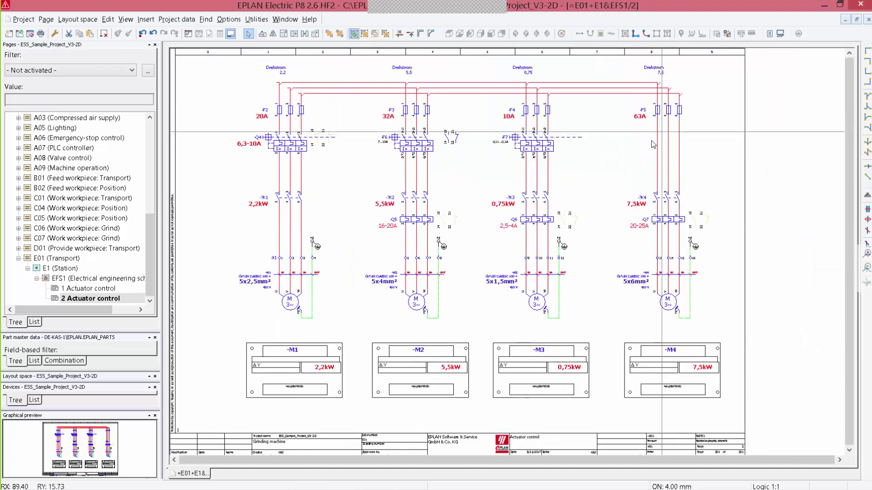
Place the three-pole motor overload switch of device F8 with its auxiliary contacts in the -M4 circuit below fuse -F5.
{"action": "left_click", "coordinate": [84, 386]}
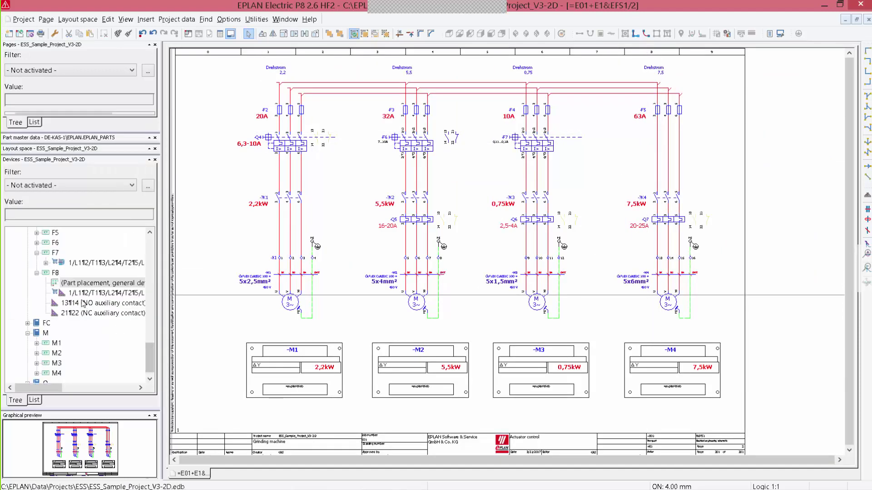
{"action": "left_click", "coordinate": [76, 294]}
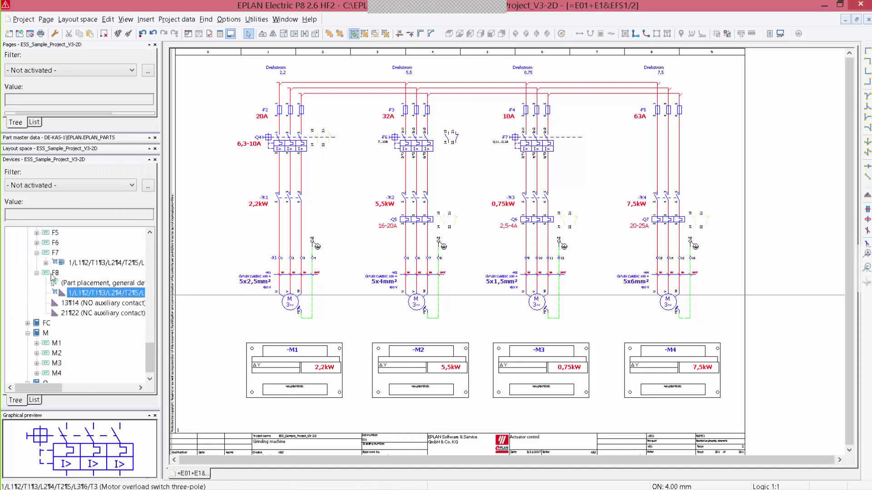
{"action": "left_click_drag", "start_coordinate": [81, 295], "coordinate": [652, 143]}
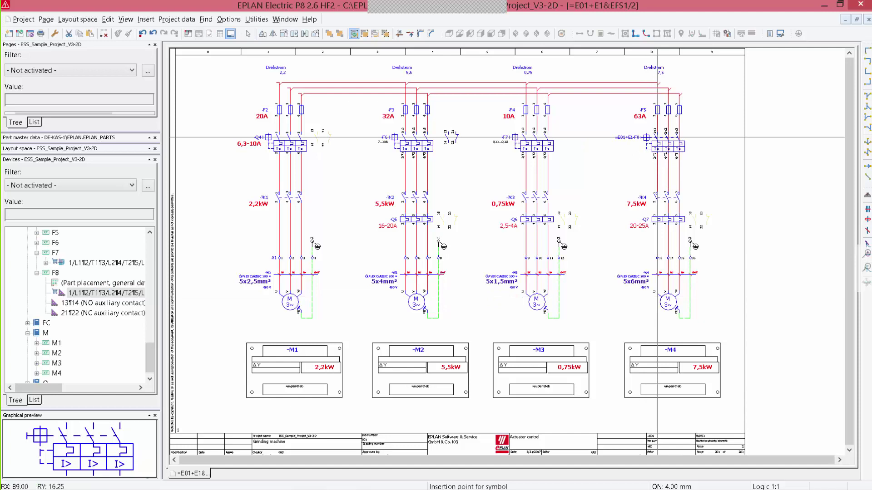
{"action": "left_click", "coordinate": [657, 137]}
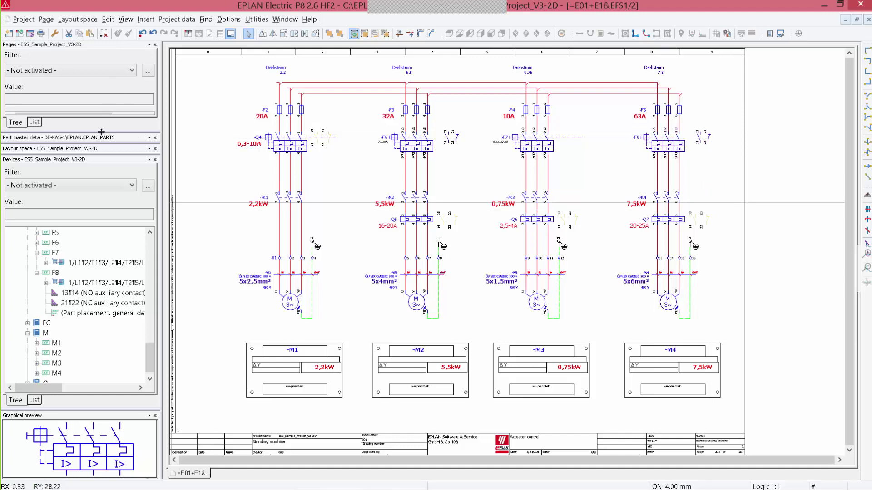
Open page 2 of the EMB2 cable diagrams for cables WD3 and WD4 under C1 (Station "Work"), A1 (Terminal box).
{"action": "left_click_drag", "start_coordinate": [120, 383], "coordinate": [119, 388]}
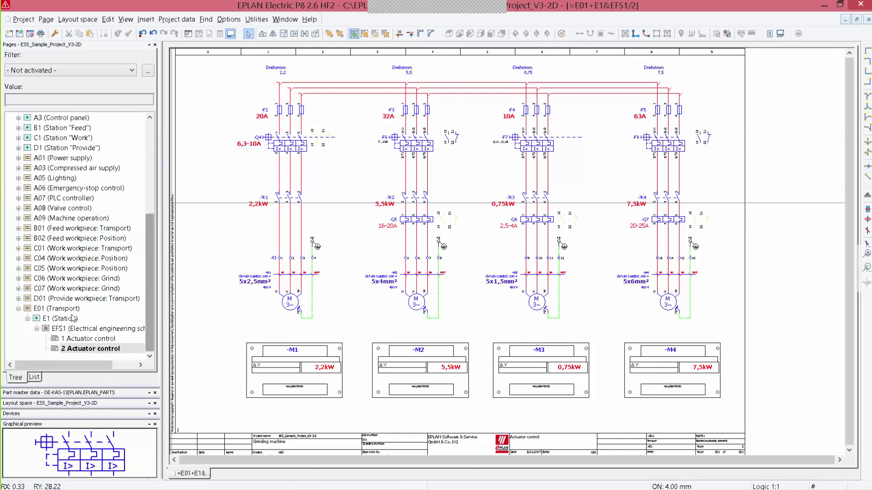
{"action": "left_click", "coordinate": [20, 309]}
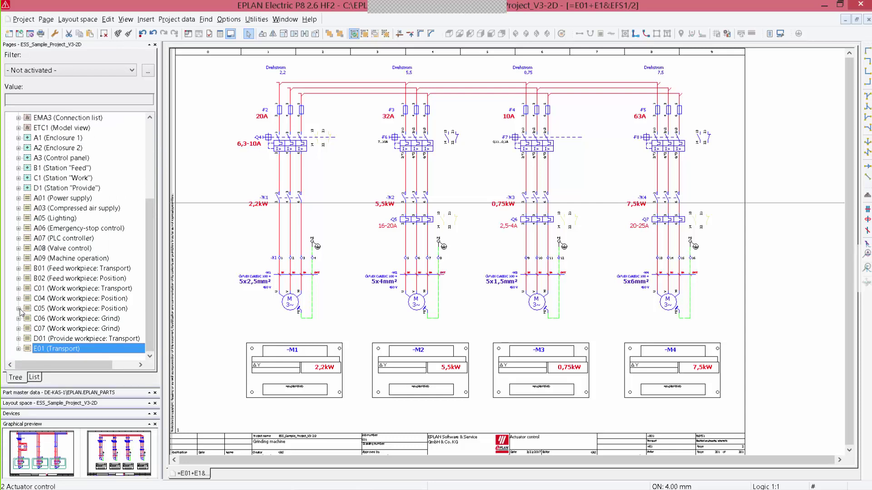
{"action": "left_click", "coordinate": [18, 178]}
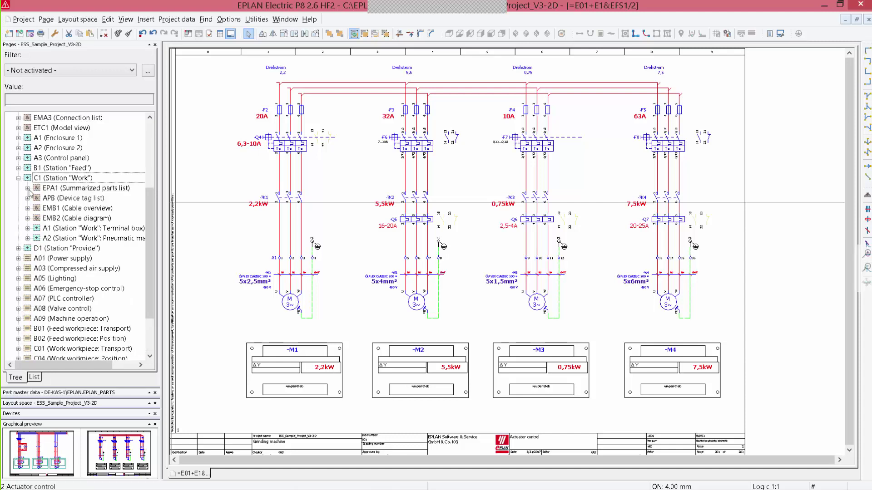
{"action": "left_click", "coordinate": [28, 228]}
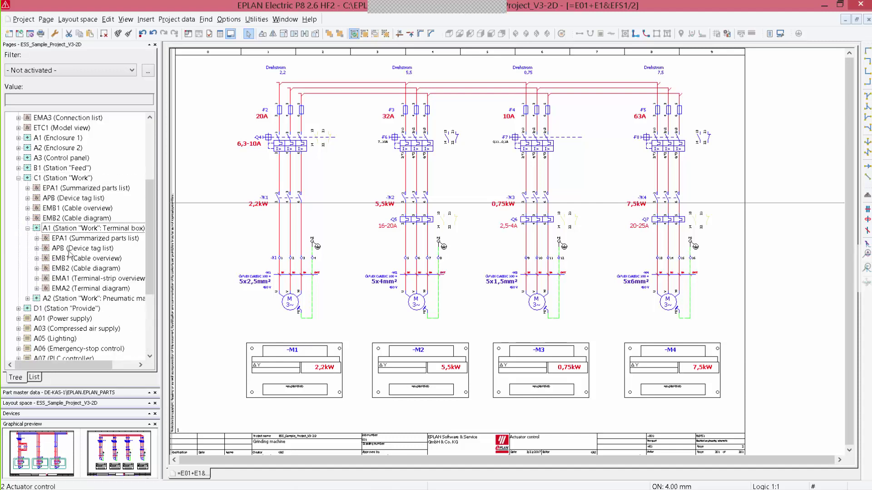
{"action": "left_click", "coordinate": [92, 268]}
{"action": "left_click", "coordinate": [67, 457]}
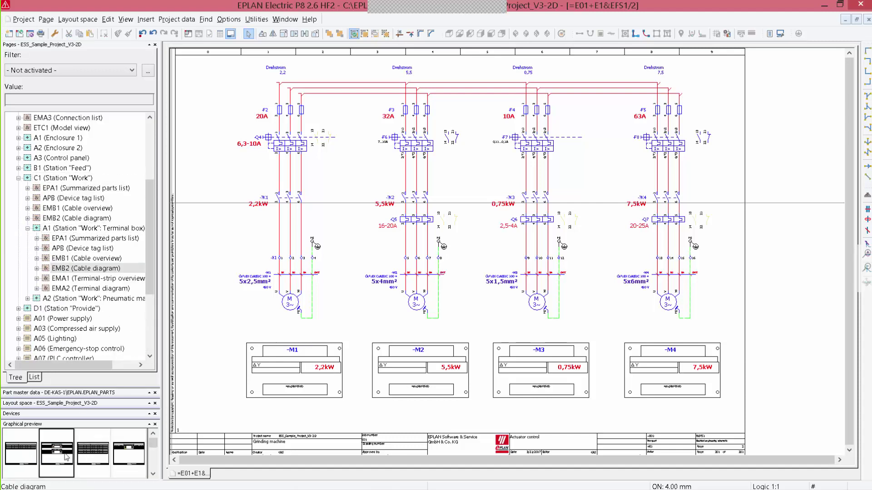
{"action": "double_click", "coordinate": [66, 456]}
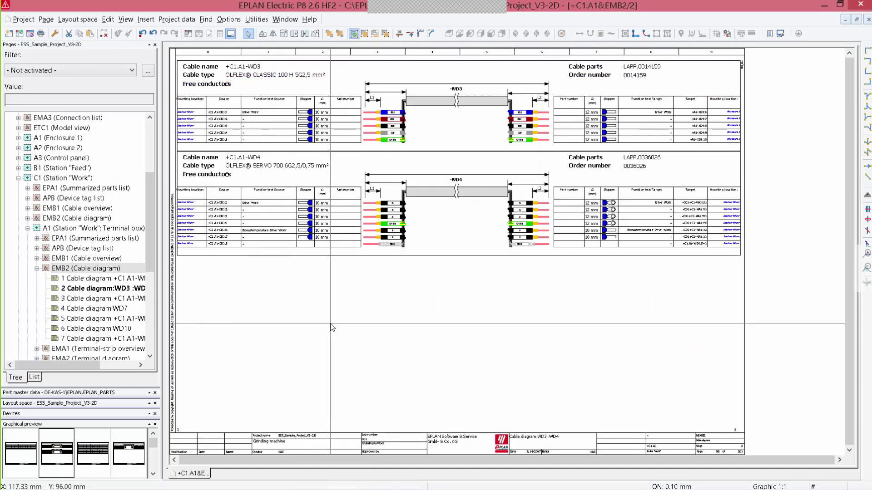
Examine the conductor colours, stripping lengths and end details of cables -WD3 and -WD4 in the cable diagram.
{"action": "key", "text": "z"}
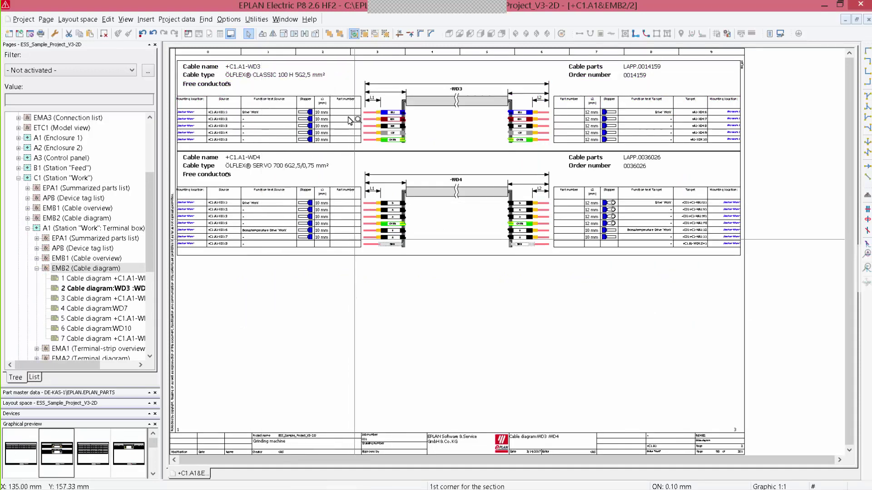
{"action": "left_click", "coordinate": [321, 65]}
{"action": "left_click", "coordinate": [456, 155]}
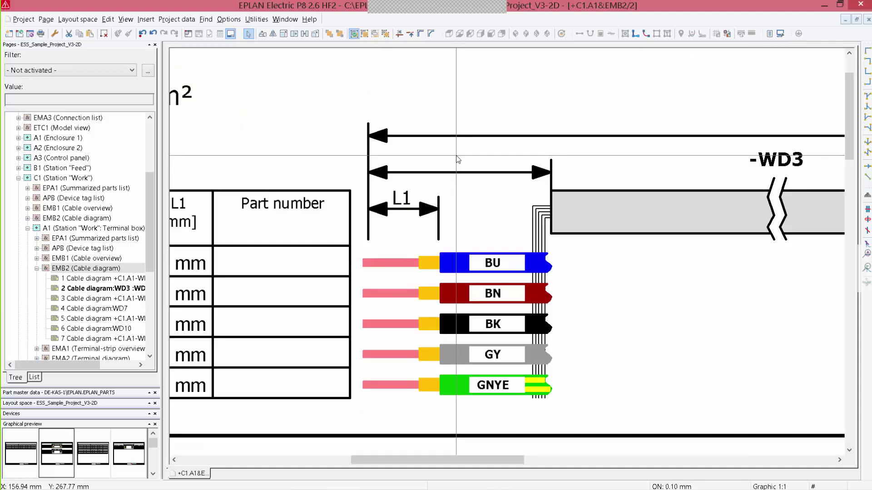
{"action": "scroll", "coordinate": [457, 155], "scroll_direction": "down", "scroll_amount": 5}
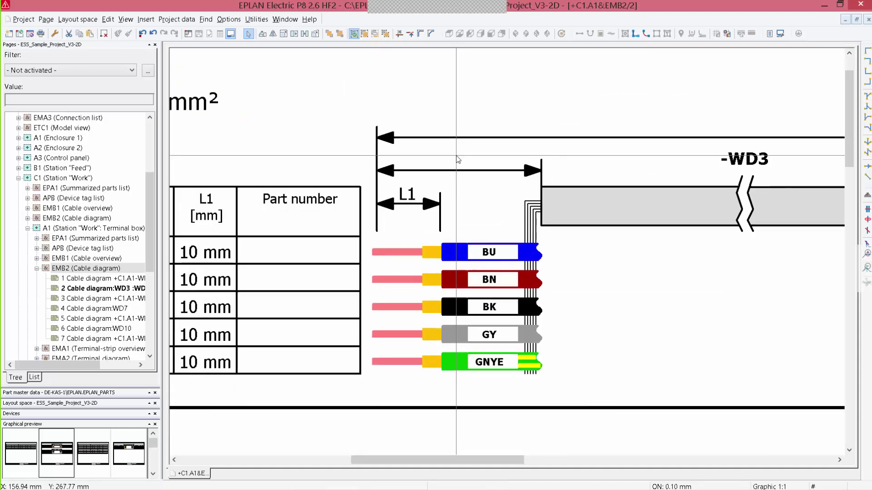
{"action": "middle_click_drag", "start_coordinate": [361, 336], "coordinate": [400, 316]}
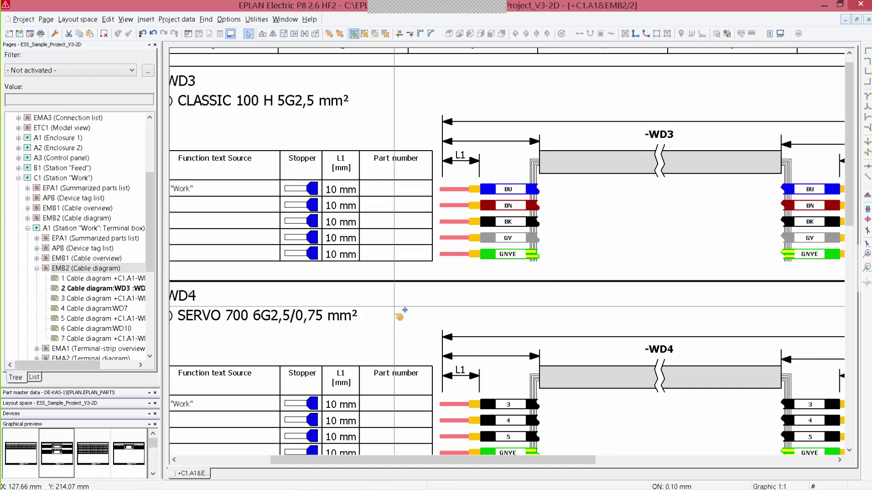
{"action": "middle_click", "coordinate": [394, 306]}
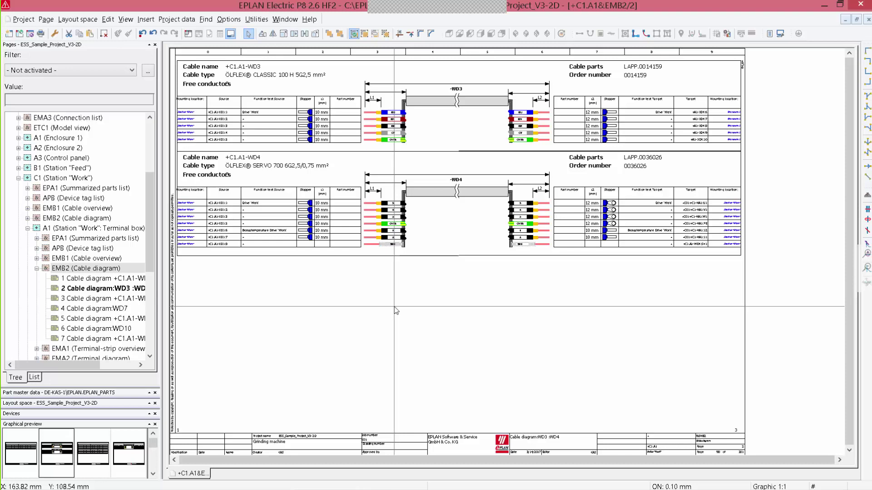
Open the EMB1 cable overview of the terminal box and set the length of cable +C1.A1-WD6 to 10 m in its global properties.
{"action": "left_click", "coordinate": [109, 259]}
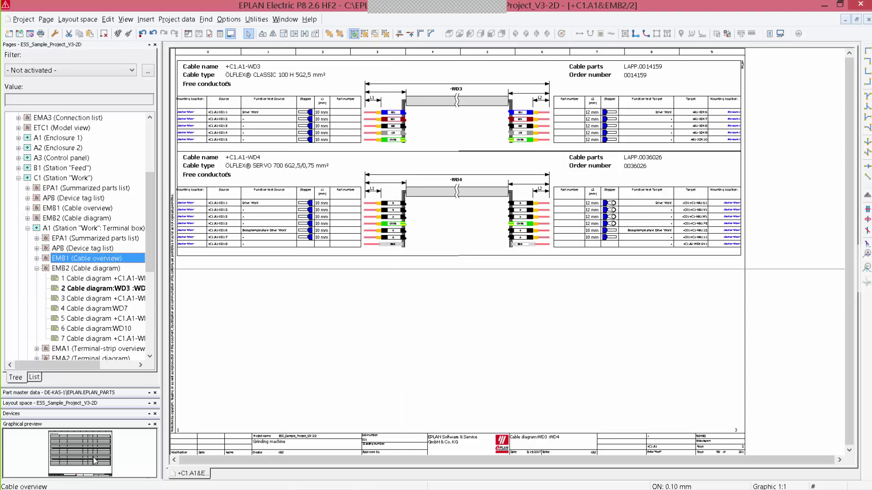
{"action": "double_click", "coordinate": [77, 453]}
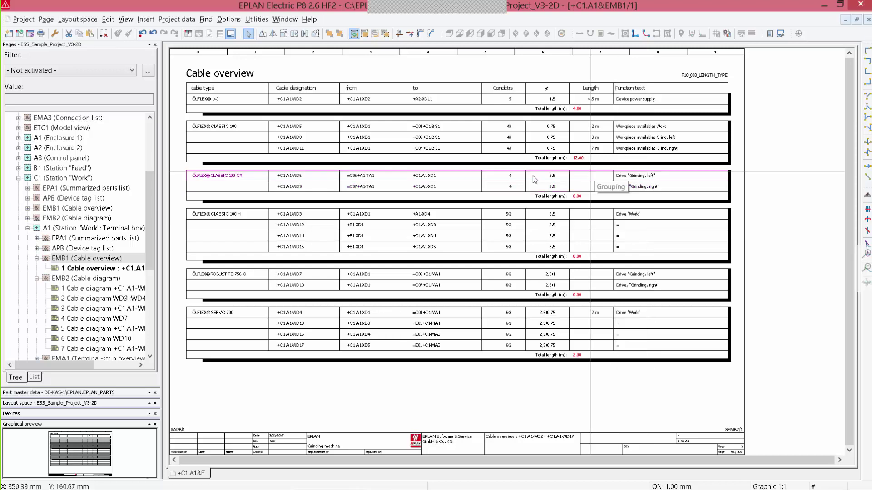
{"action": "right_click", "coordinate": [291, 173]}
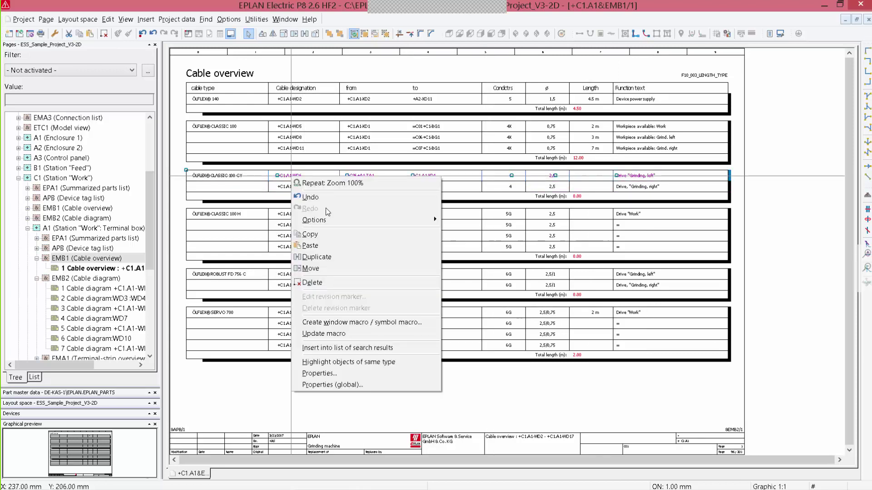
{"action": "left_click", "coordinate": [348, 386]}
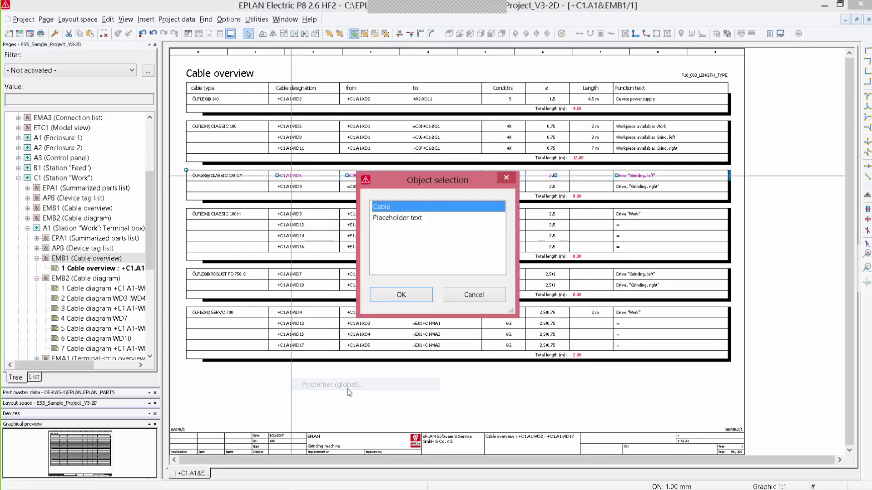
{"action": "left_click", "coordinate": [401, 295]}
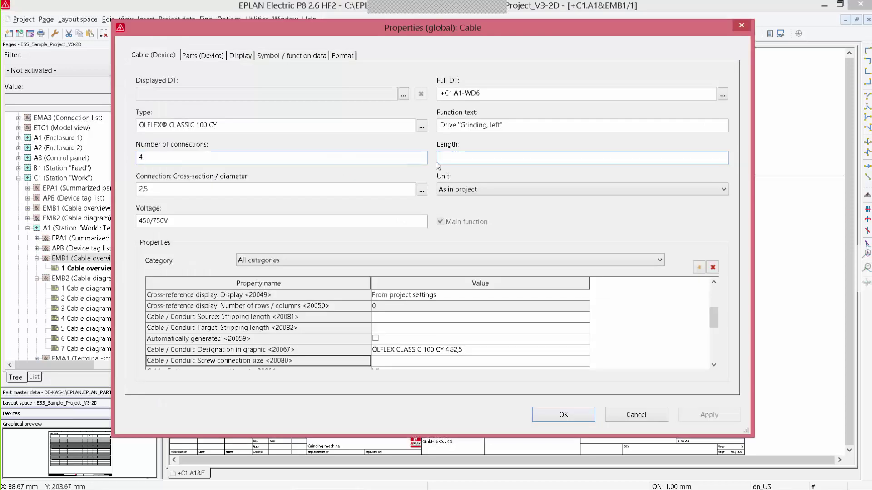
{"action": "left_click", "coordinate": [460, 157]}
{"action": "type", "text": "10"}
{"action": "key", "text": "Return"}
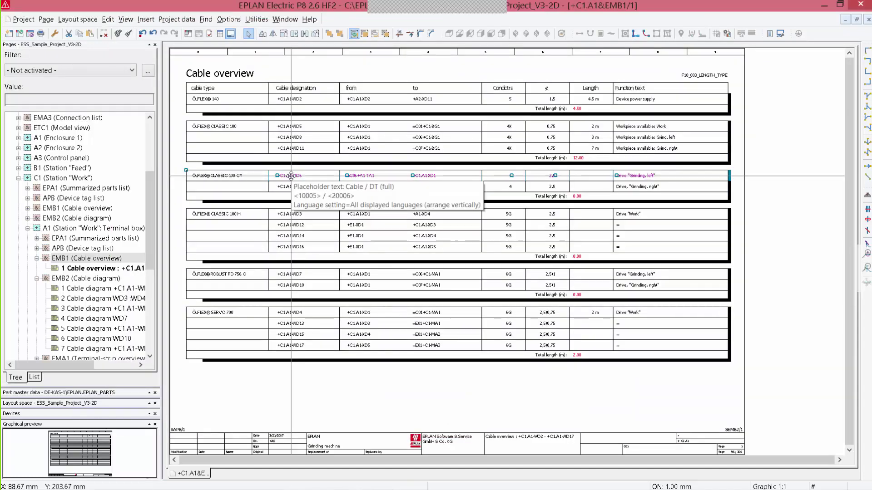
{"action": "left_click", "coordinate": [777, 187]}
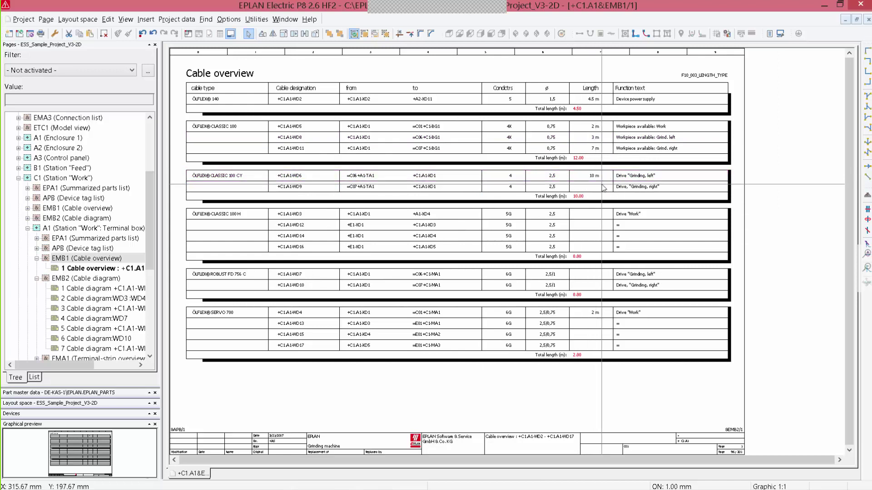
Turn off grouping and go from cable +C1.A1-WD6 in the overview to its graphic in the schematic.
{"action": "left_click", "coordinate": [354, 35]}
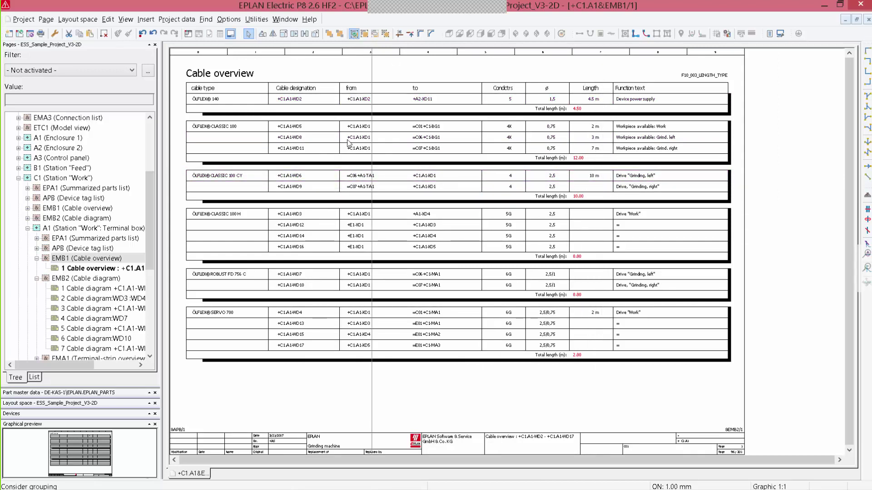
{"action": "left_click", "coordinate": [354, 34]}
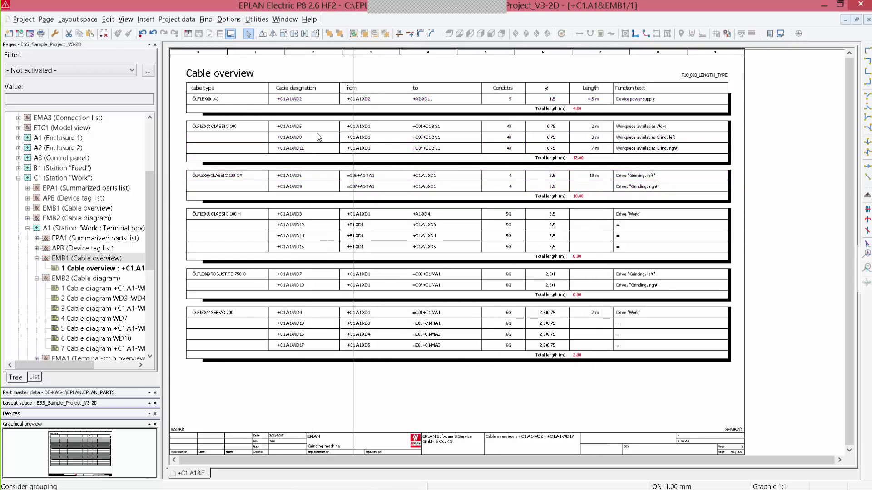
{"action": "right_click", "coordinate": [298, 175]}
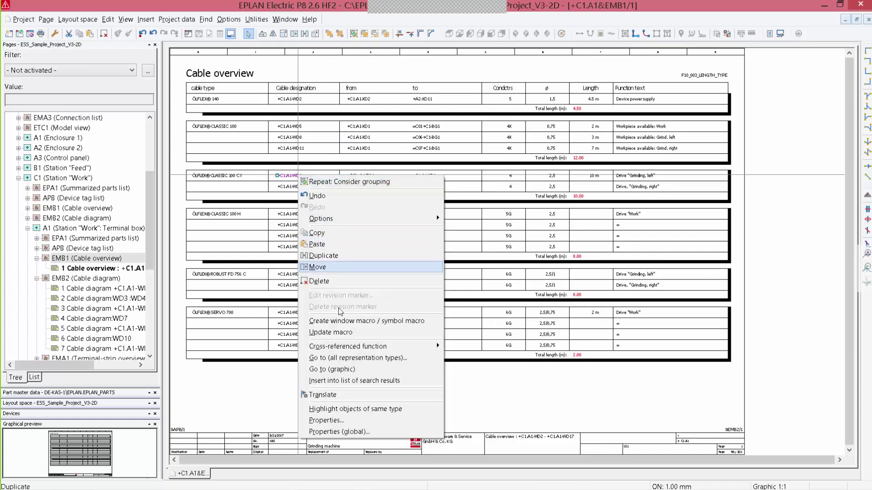
{"action": "left_click", "coordinate": [355, 369]}
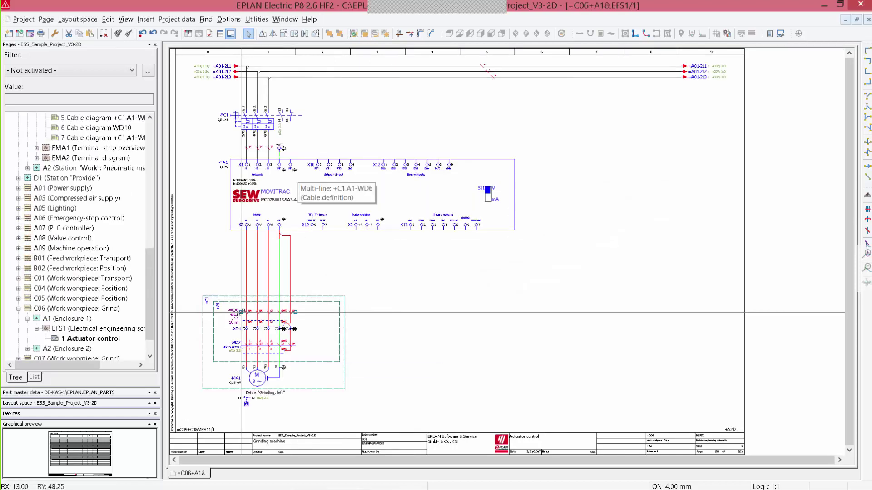
{"action": "key", "text": "z"}
{"action": "left_click", "coordinate": [203, 293]}
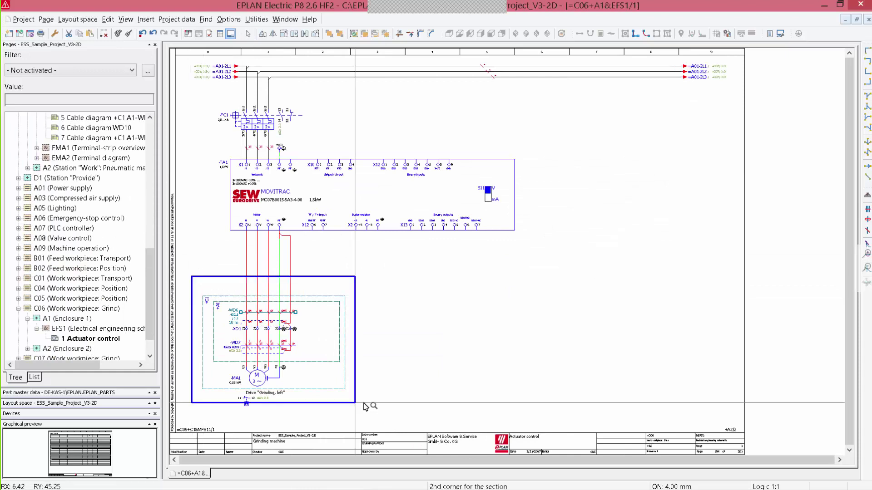
{"action": "left_click", "coordinate": [408, 447]}
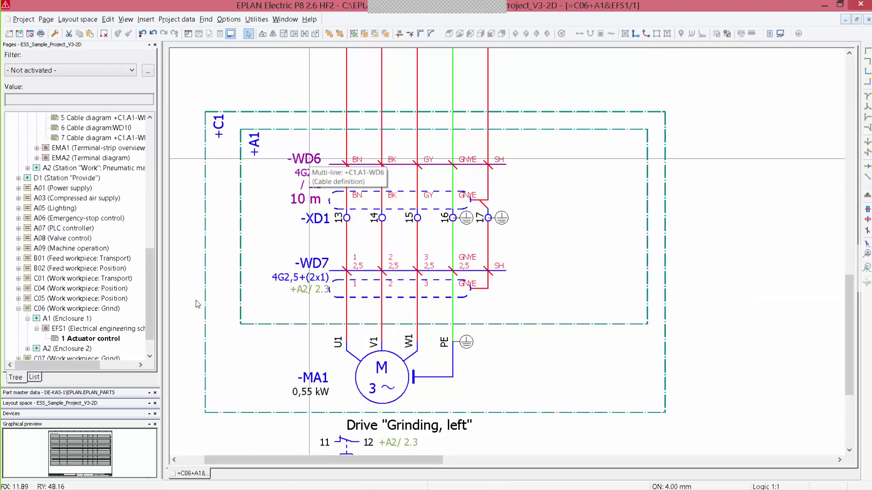
Return to the EMB1 cable overview and set the length of cable +C1.A1-WD9 to 2 m in its global properties.
{"action": "double_click", "coordinate": [100, 449]}
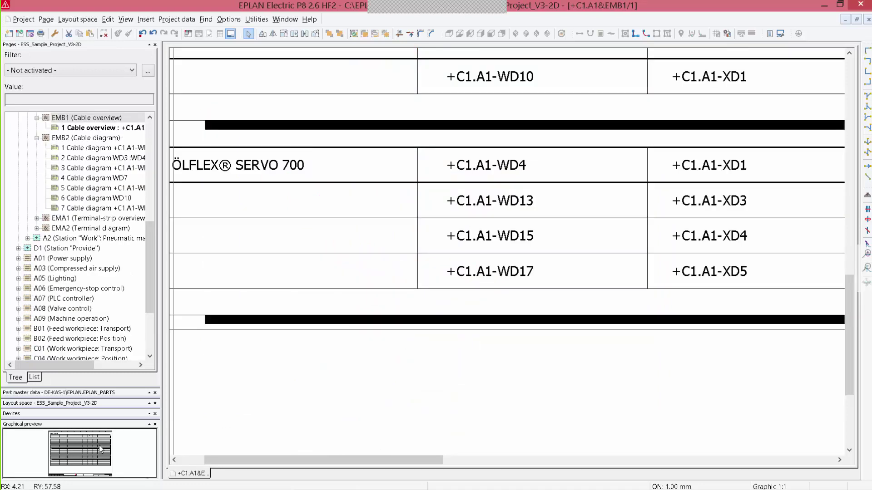
{"action": "key", "text": "alt+3"}
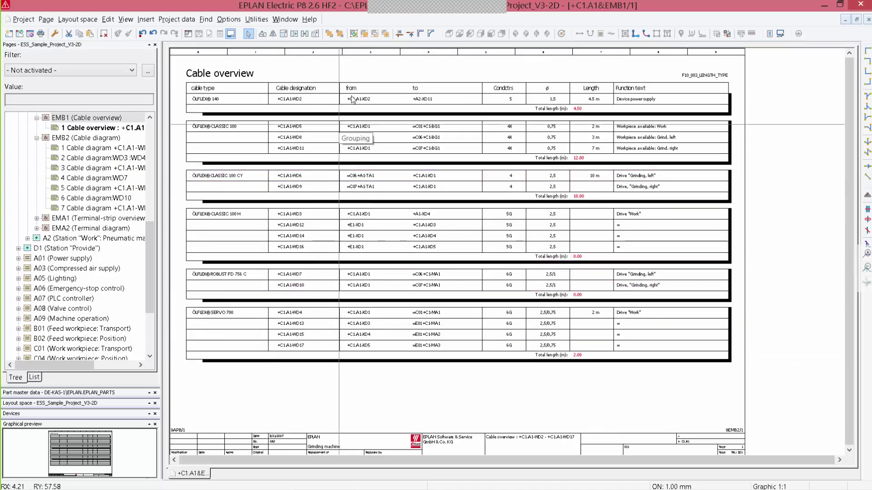
{"action": "key", "text": "z"}
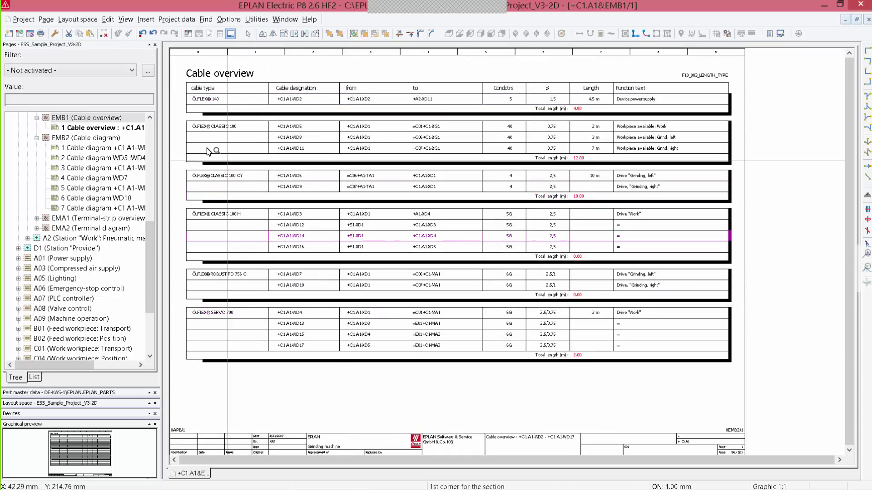
{"action": "left_click", "coordinate": [185, 126]}
{"action": "left_click", "coordinate": [434, 265]}
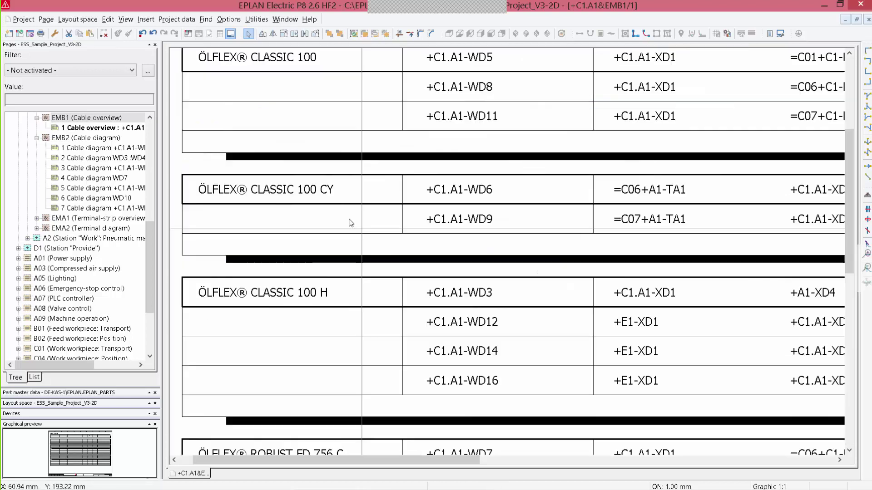
{"action": "right_click", "coordinate": [464, 222]}
{"action": "left_click", "coordinate": [490, 477]}
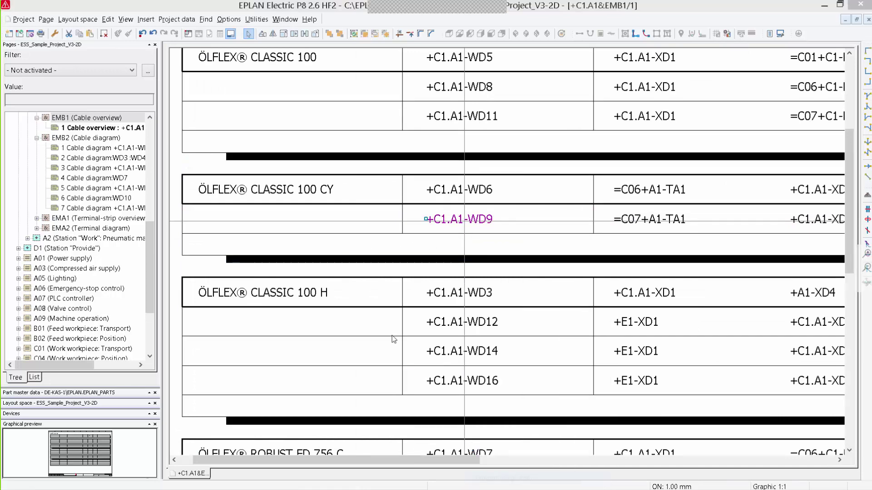
{"action": "left_click", "coordinate": [452, 158]}
{"action": "type", "text": "2"}
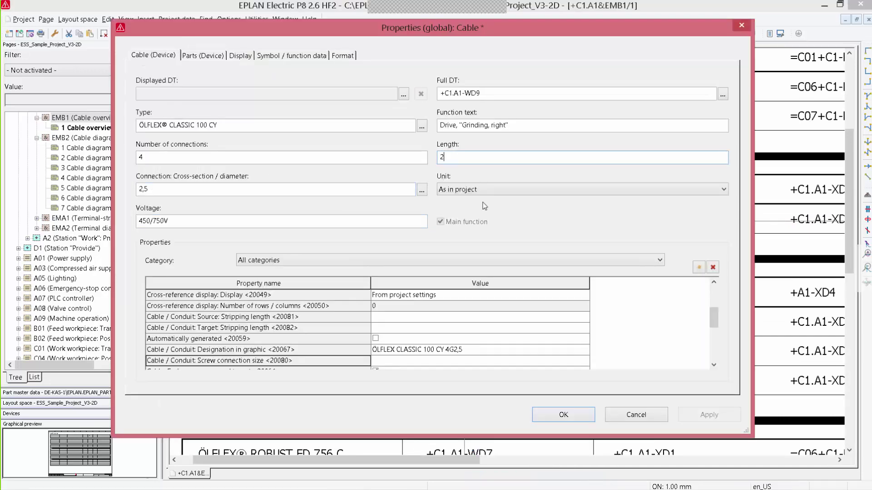
{"action": "left_click", "coordinate": [563, 416]}
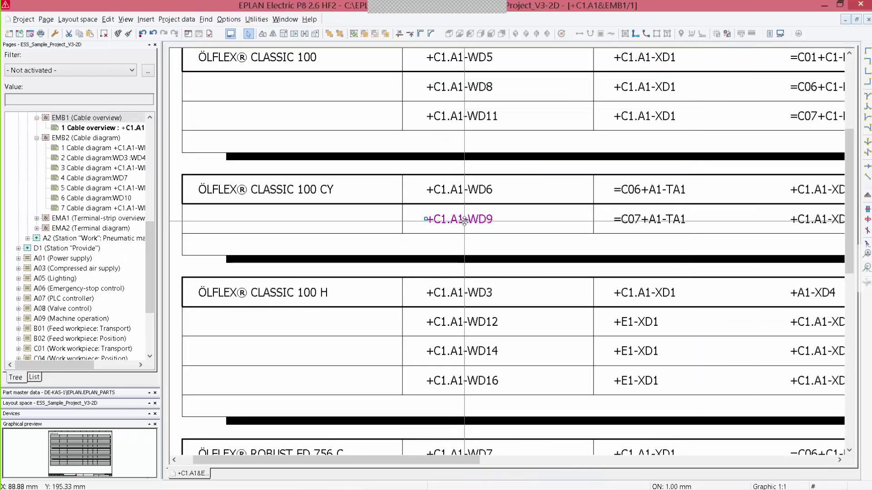
Check the total length of the ÖLFLEX CLASSIC 100 CY group, then go from cable +C1.A1-WD9 to its graphic in the schematic.
{"action": "scroll", "coordinate": [605, 190], "scroll_direction": "up", "scroll_amount": 3}
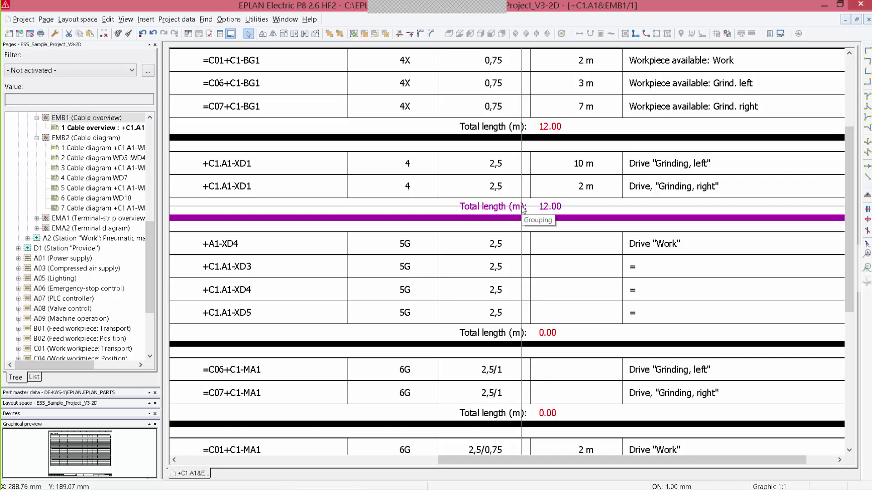
{"action": "scroll", "coordinate": [300, 190], "scroll_direction": "left", "scroll_amount": 5, "text": "shift"}
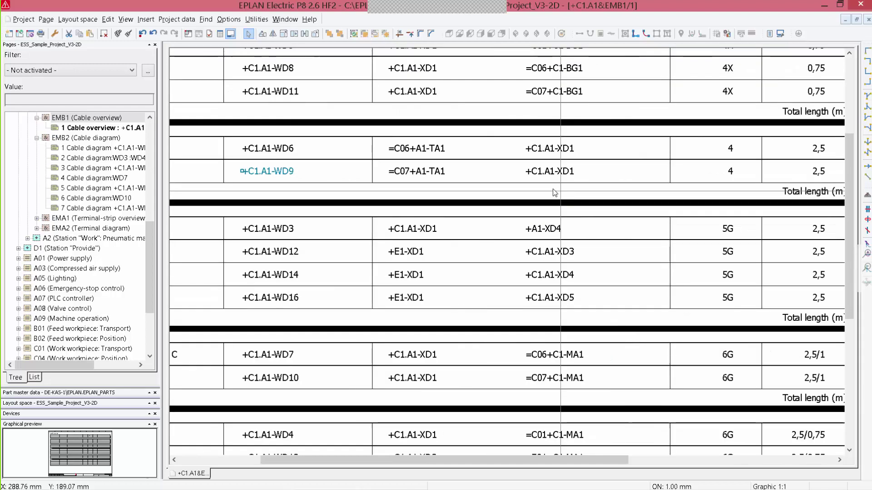
{"action": "right_click", "coordinate": [294, 173]}
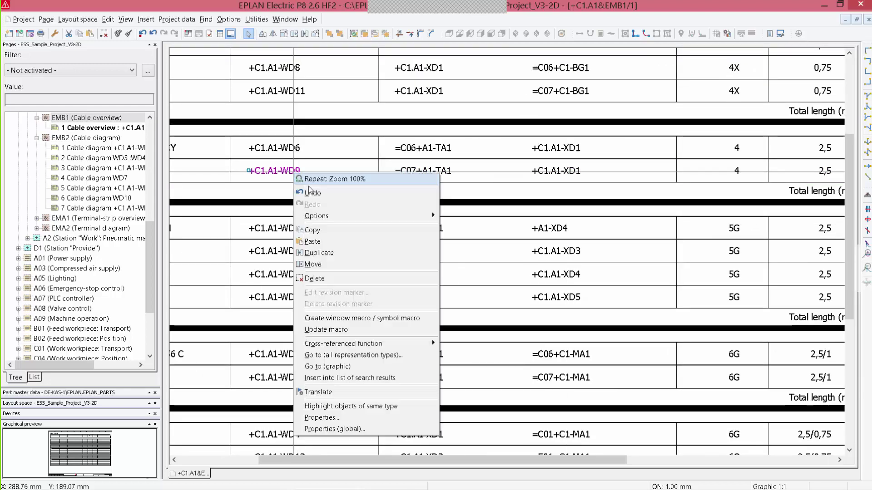
{"action": "left_click", "coordinate": [338, 366]}
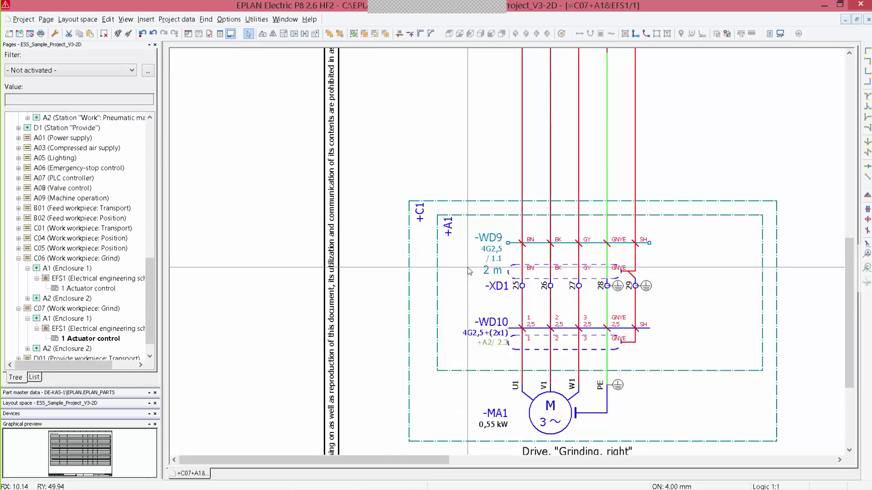
{"action": "scroll", "coordinate": [468, 267], "scroll_direction": "down", "scroll_amount": 3}
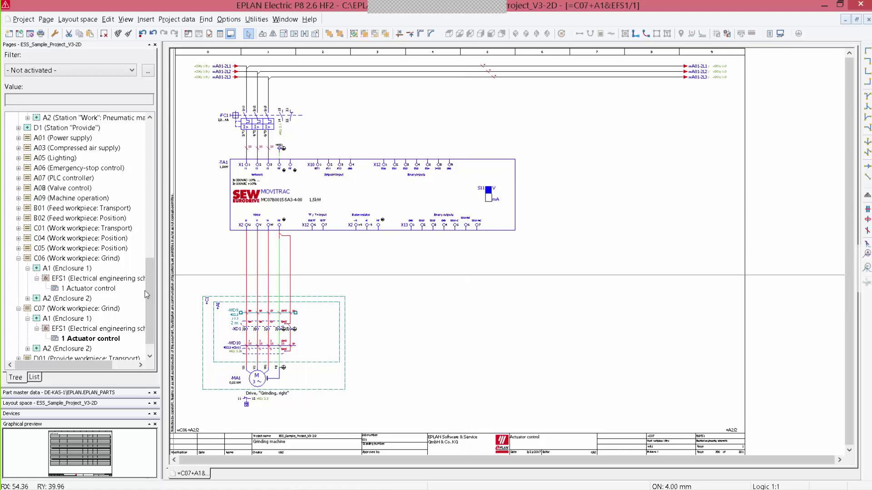
Return to the start of the project page tree and switch to the presentation slide about the electrical engineering process.
{"action": "left_click_drag", "start_coordinate": [148, 306], "coordinate": [161, 158]}
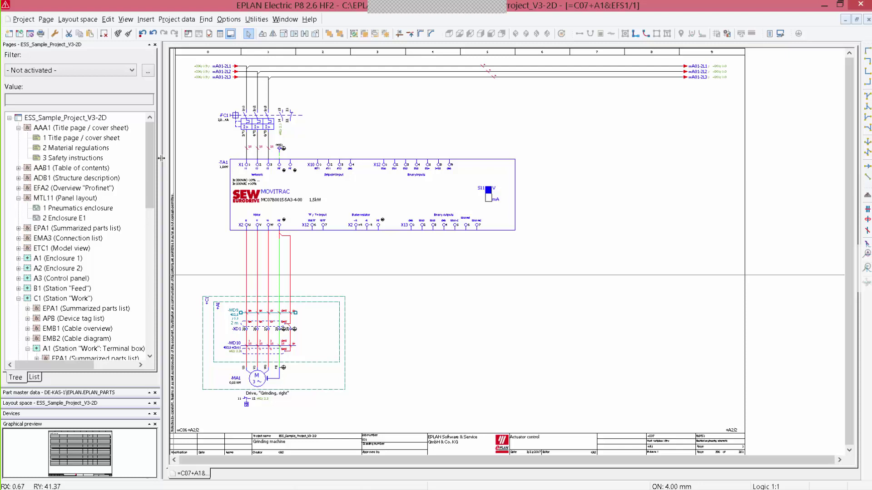
{"action": "key", "text": "alt+Tab"}
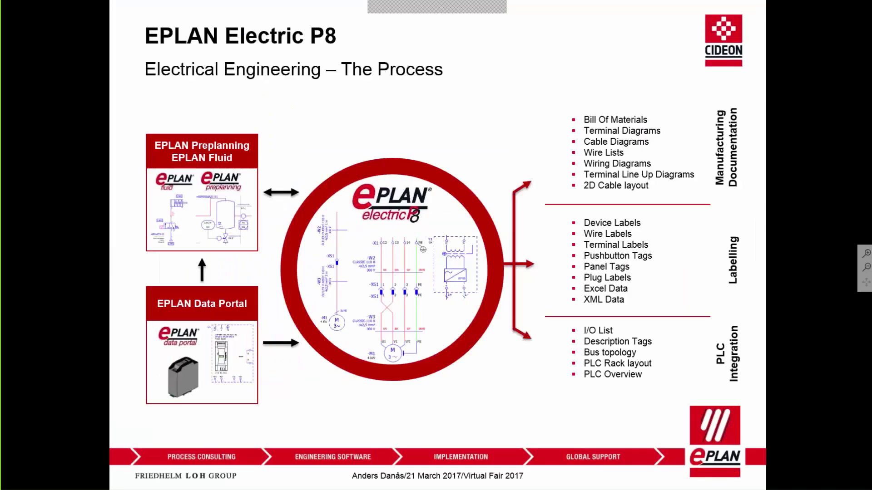